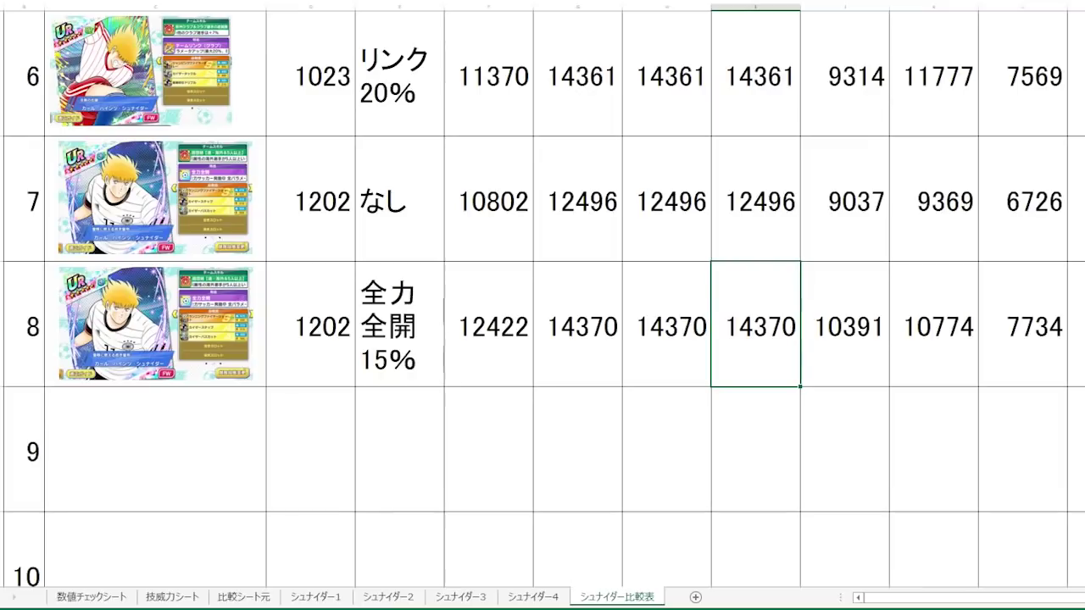
Step: Open the シュナイダー1 sheet and examine the player card with its 特技 and チムスキ entries
{"action": "left_click", "coordinate": [318, 597]}
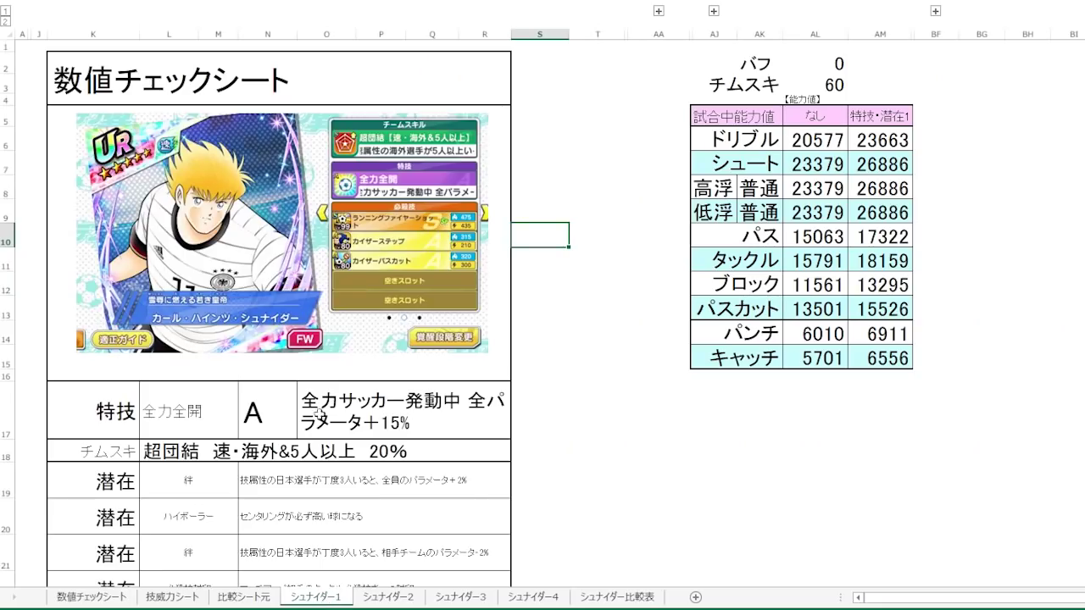
{"action": "scroll", "coordinate": [762, 468], "scroll_direction": "up", "scroll_amount": 3}
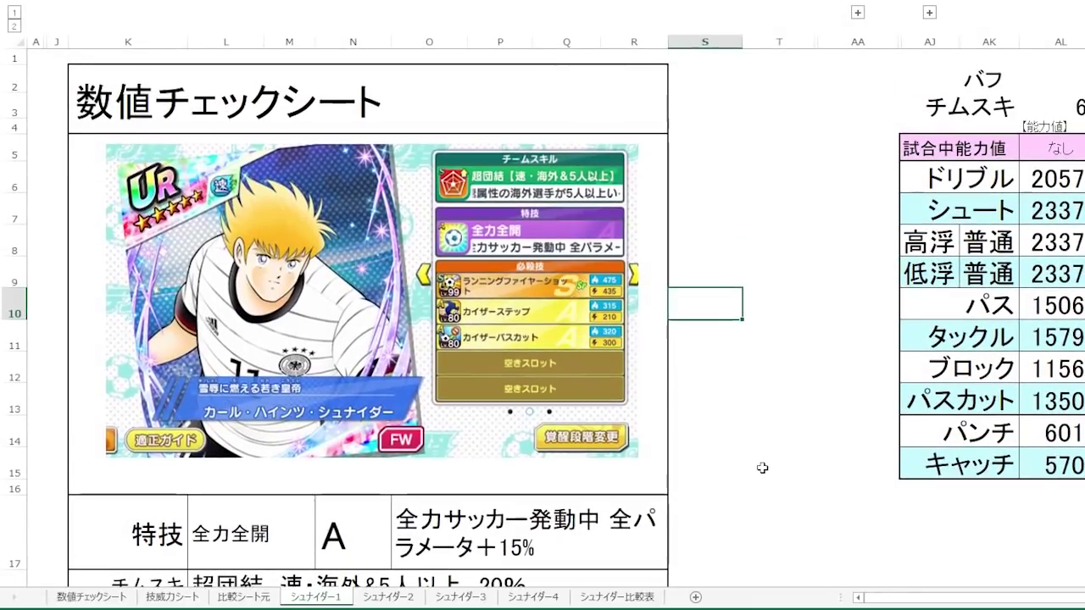
{"action": "left_click", "coordinate": [763, 468]}
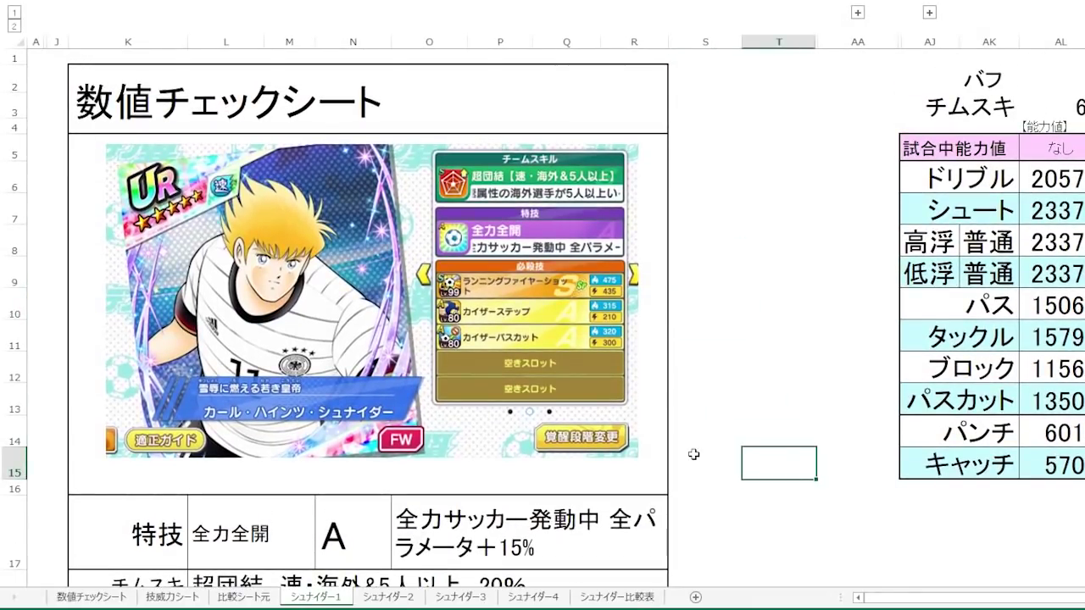
{"action": "left_click", "coordinate": [254, 533]}
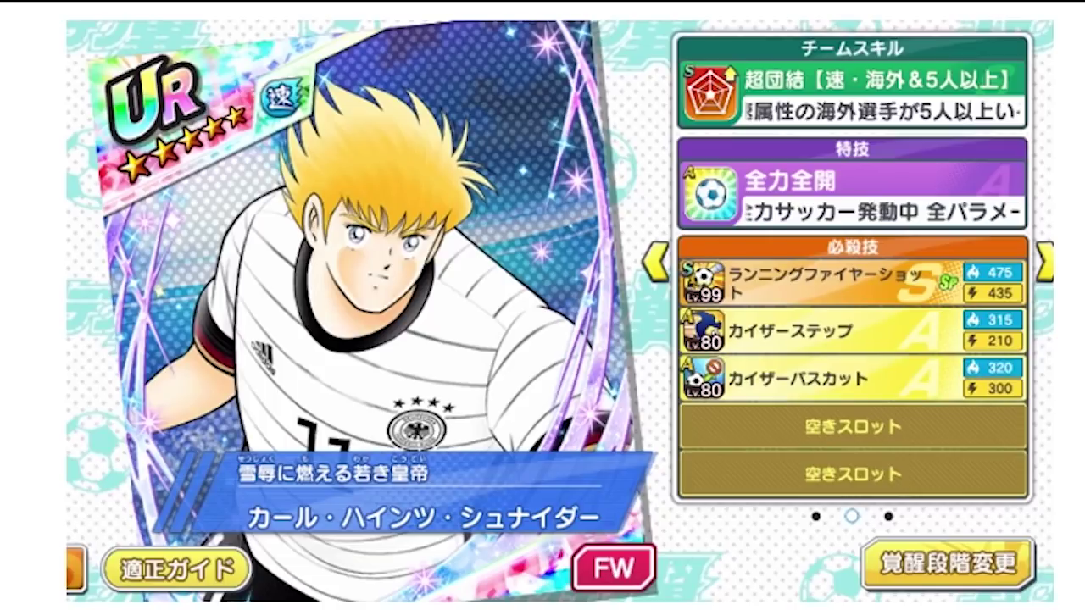
{"action": "scroll", "coordinate": [375, 511], "scroll_direction": "down", "scroll_amount": 8}
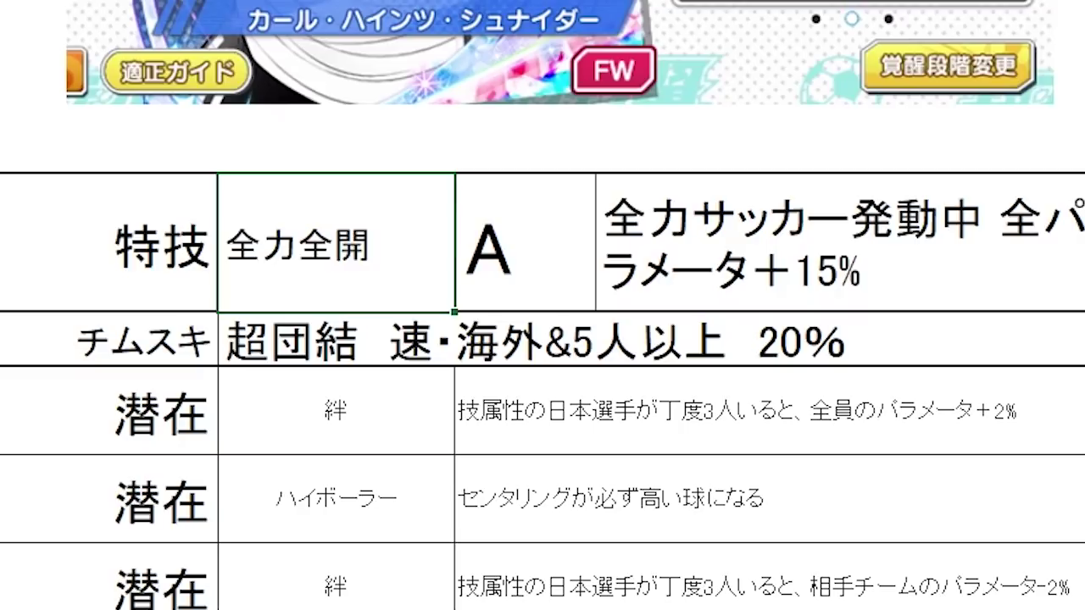
{"action": "left_click", "coordinate": [534, 341]}
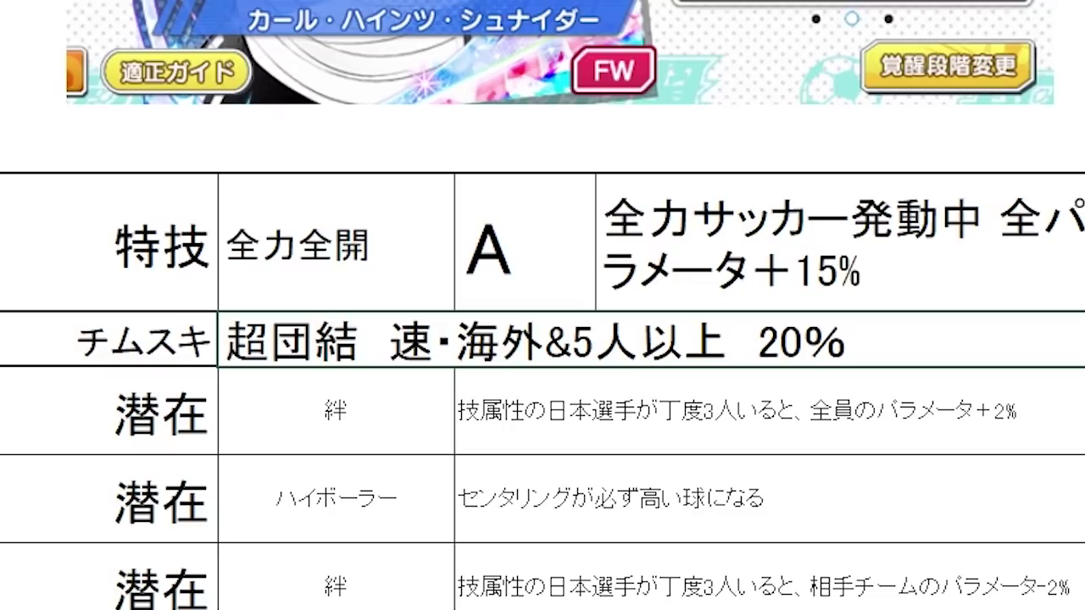
Step: Look over the 潜在 list from the first entry to the last row and return to the first 絆 entry
{"action": "key", "text": "Down"}
{"action": "key", "text": "Down"}
{"action": "key", "text": "Down"}
{"action": "key", "text": "Down"}
{"action": "key", "text": "Down"}
{"action": "key", "text": "Down"}
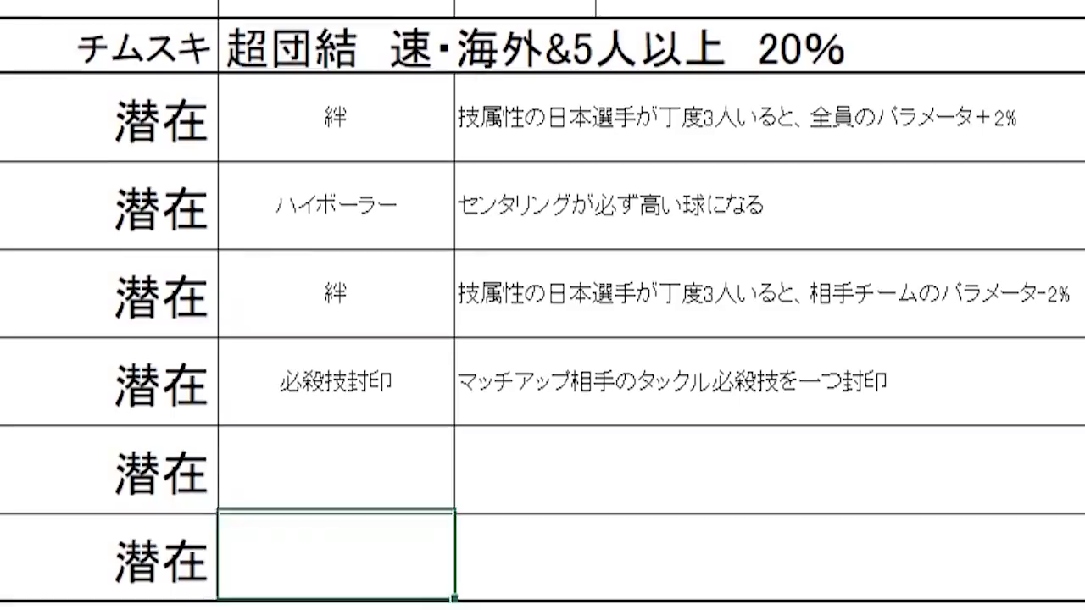
{"action": "key", "text": "Up"}
{"action": "key", "text": "Up"}
{"action": "key", "text": "Up"}
{"action": "key", "text": "Up"}
{"action": "key", "text": "Up"}
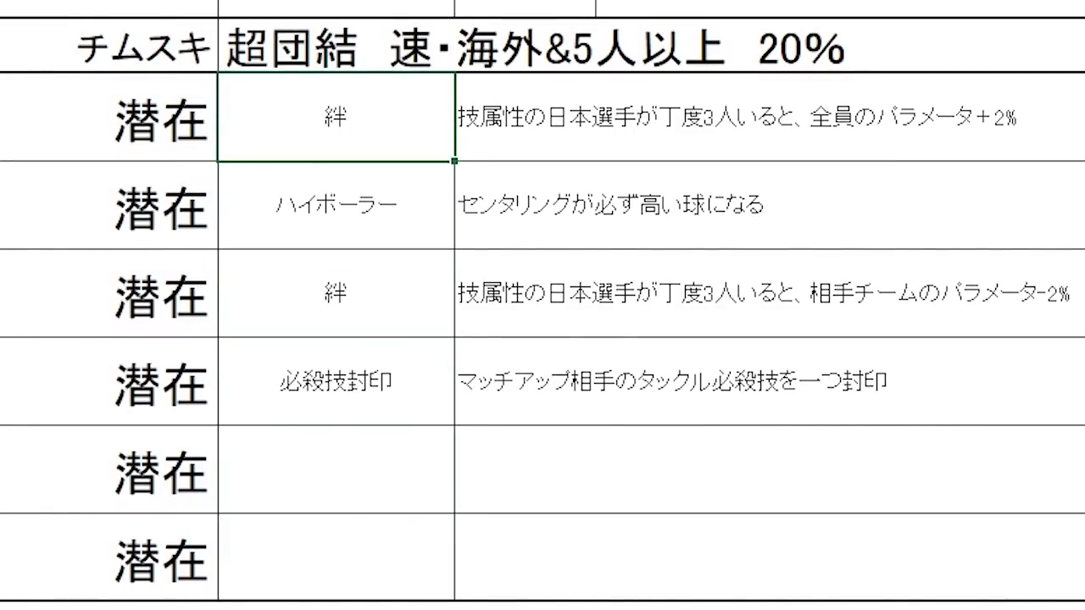
Step: Read the effect descriptions of the 潜在 entries one by one, from the first 絆 through 必殺技封印
{"action": "key", "text": "Right"}
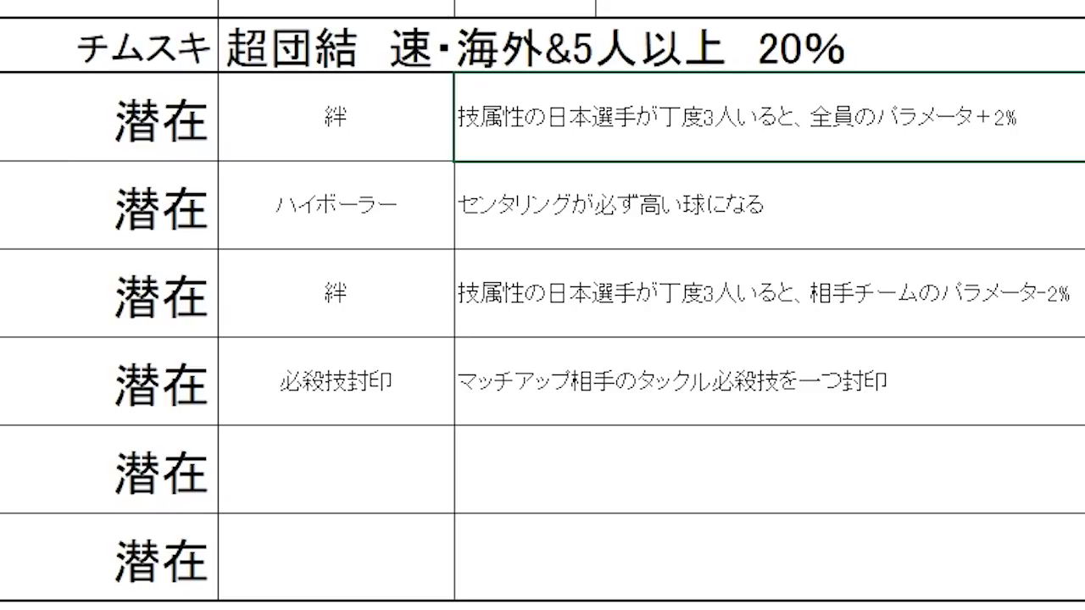
{"action": "key", "text": "Down"}
{"action": "key", "text": "Left"}
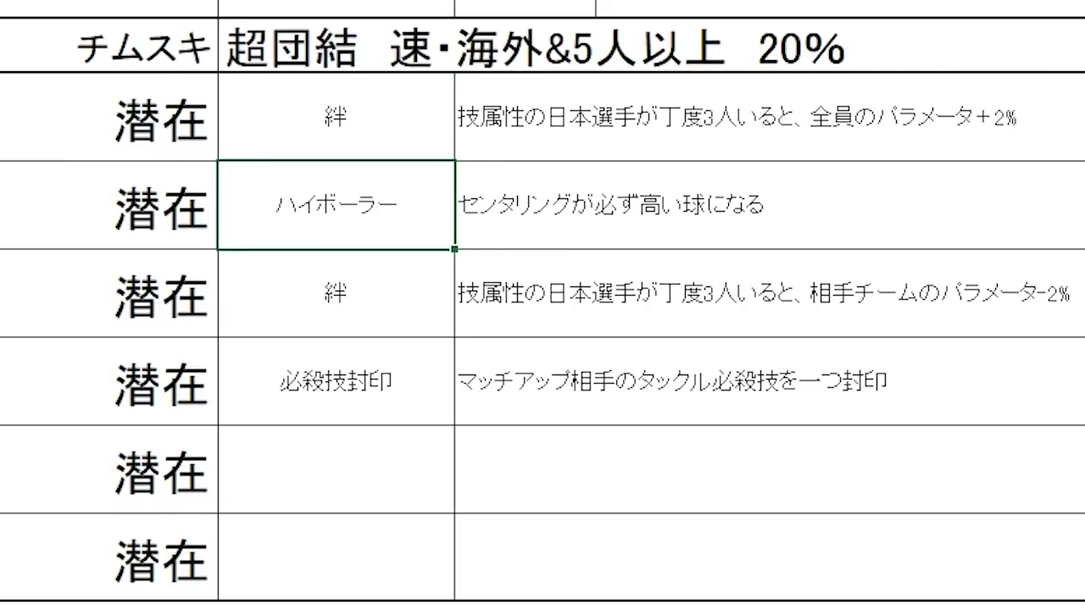
{"action": "key", "text": "Right"}
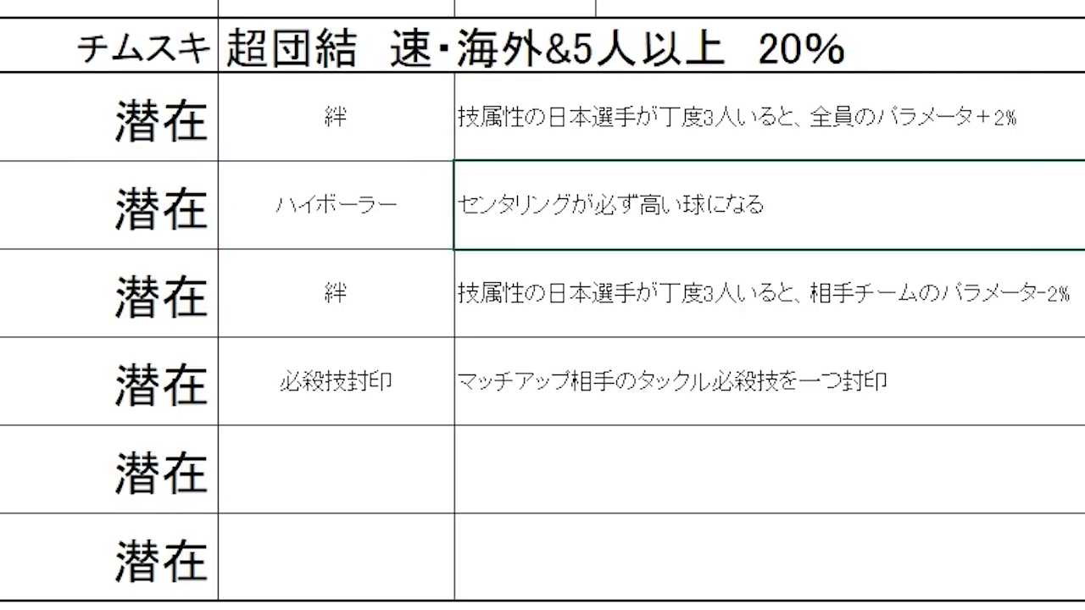
{"action": "key", "text": "Down"}
{"action": "key", "text": "Left"}
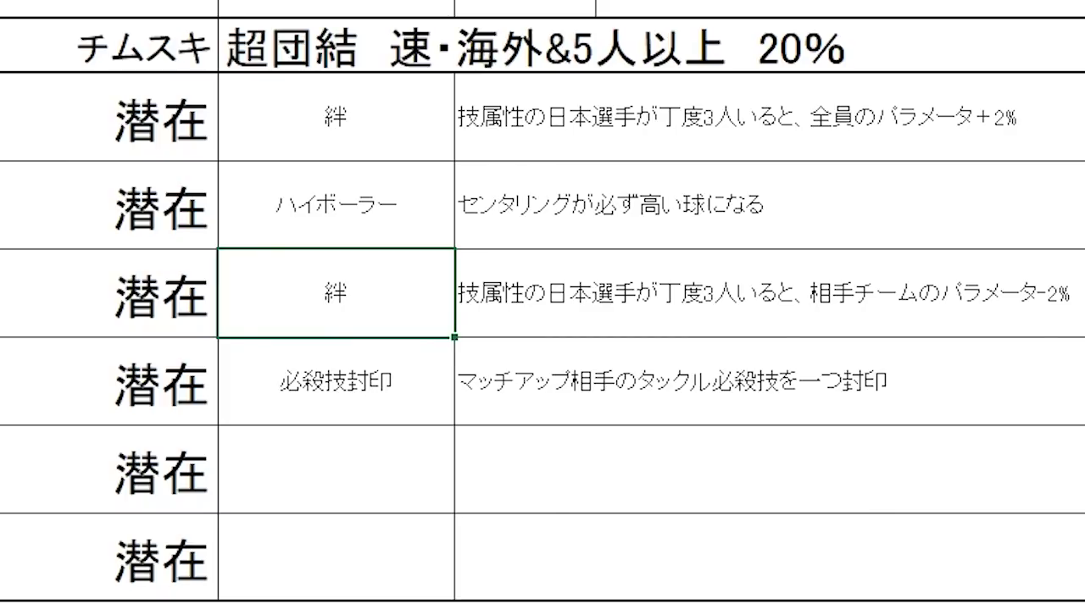
{"action": "key", "text": "Right"}
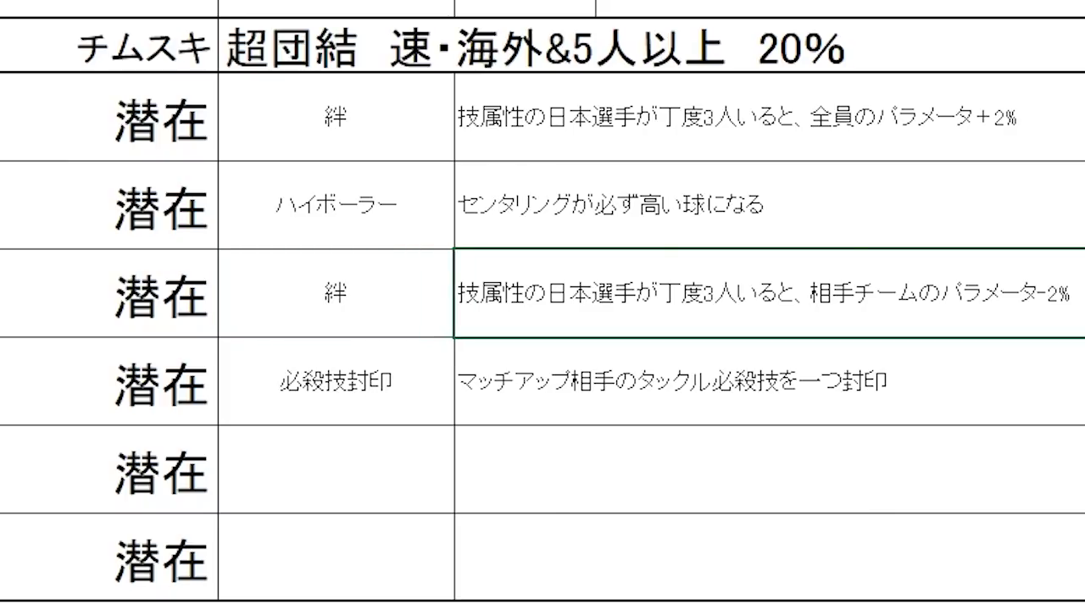
{"action": "left_click", "coordinate": [337, 382]}
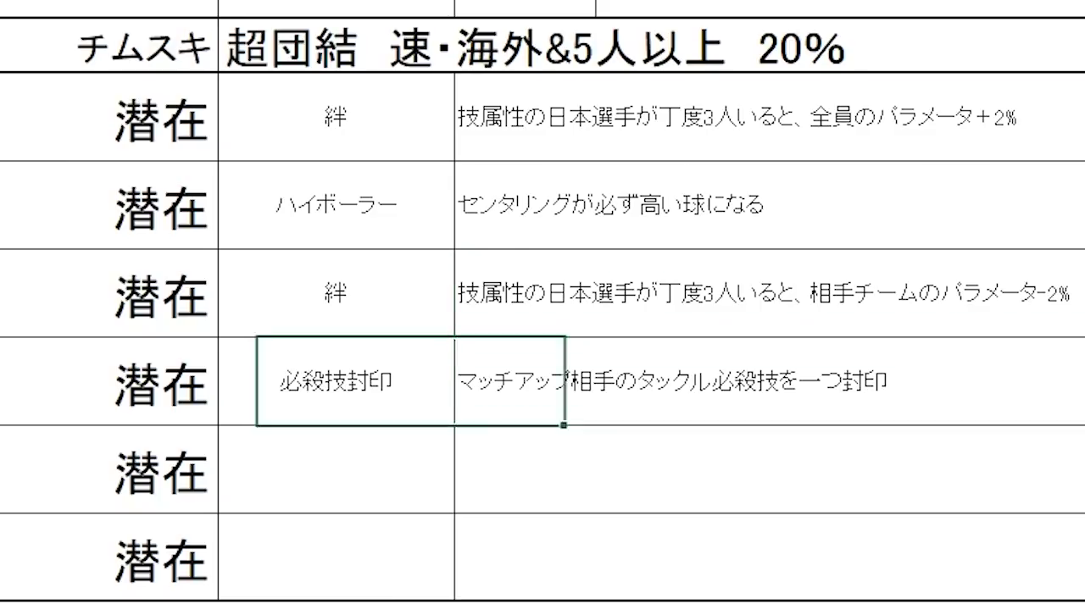
{"action": "left_click", "coordinate": [678, 382]}
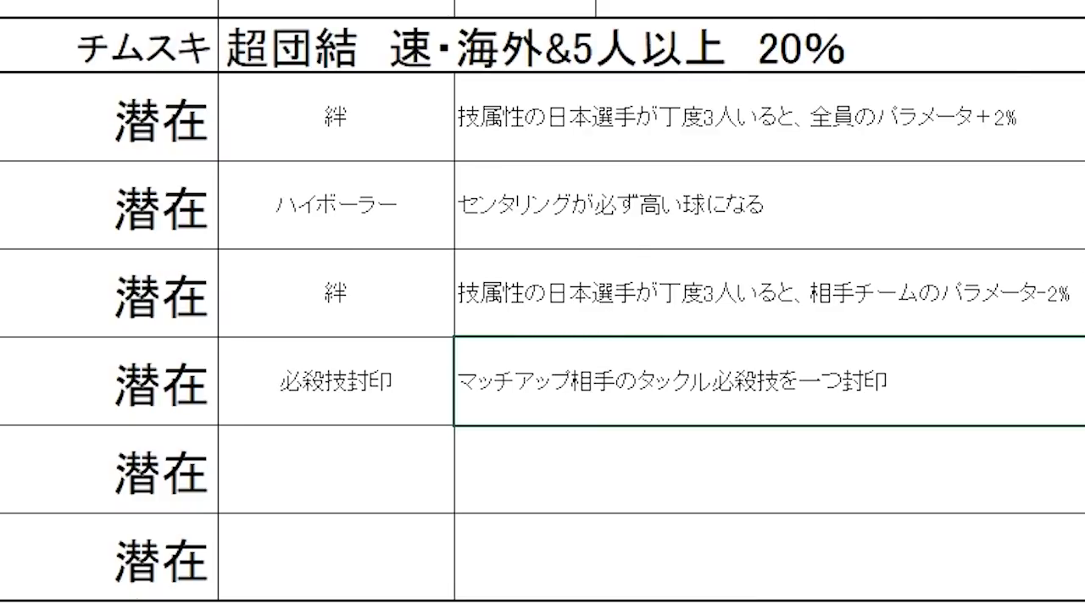
Step: Examine the parameter table below the 潜在 list, including フォメ効果, チムスキ, スタミナ and the 基礎, 限凸込 and 試合中 columns
{"action": "scroll", "coordinate": [542, 305], "scroll_direction": "down", "scroll_amount": 5}
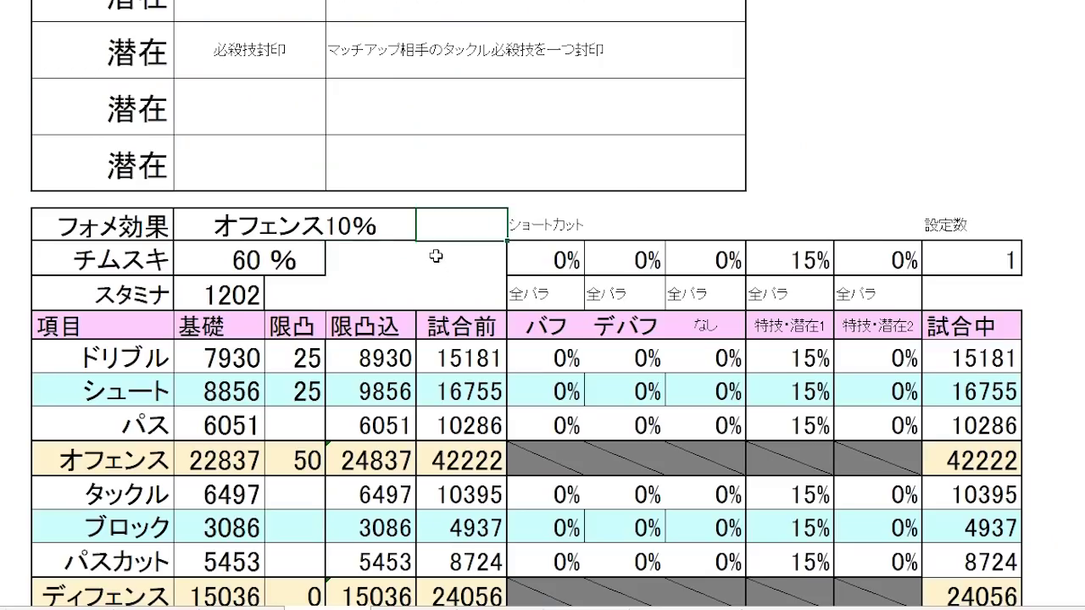
{"action": "left_click", "coordinate": [535, 90]}
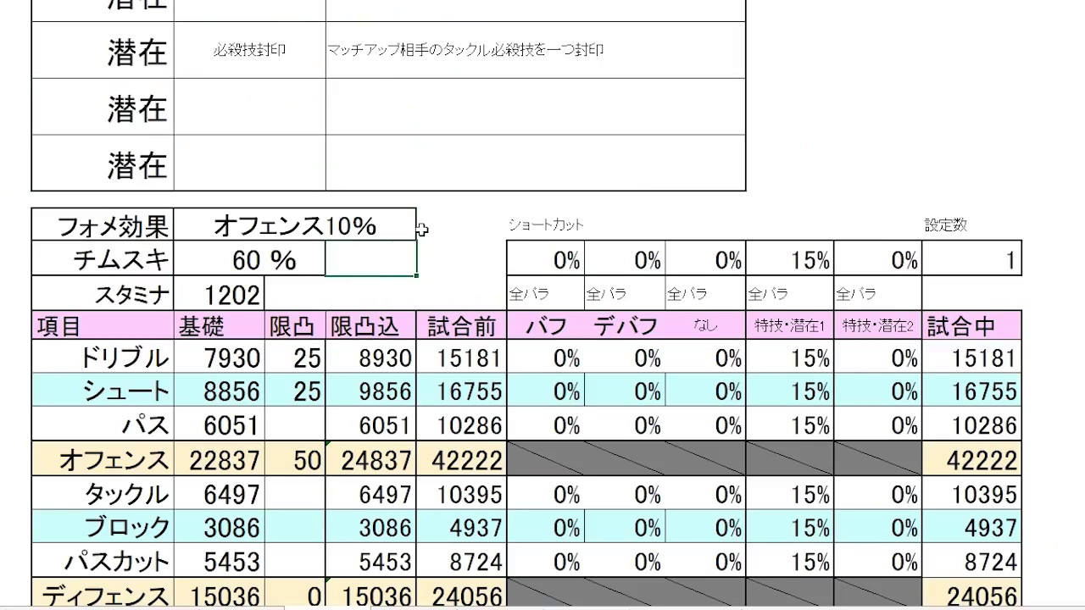
{"action": "key", "text": "Down"}
{"action": "key", "text": "Down"}
{"action": "key", "text": "Down"}
{"action": "key", "text": "Down"}
{"action": "key", "text": "Down"}
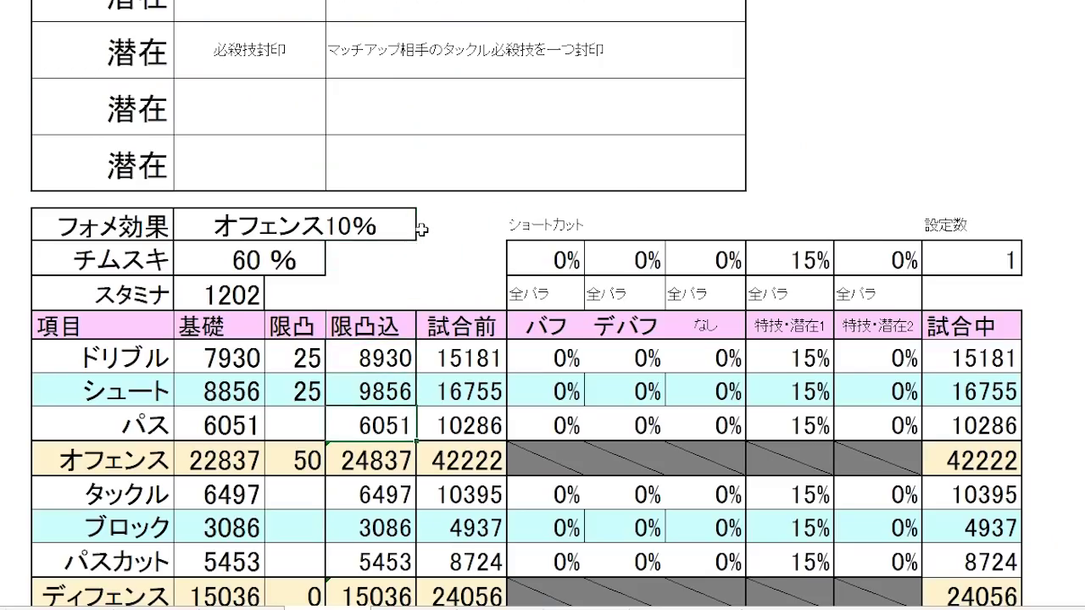
{"action": "scroll", "coordinate": [413, 206], "scroll_direction": "down", "scroll_amount": 1}
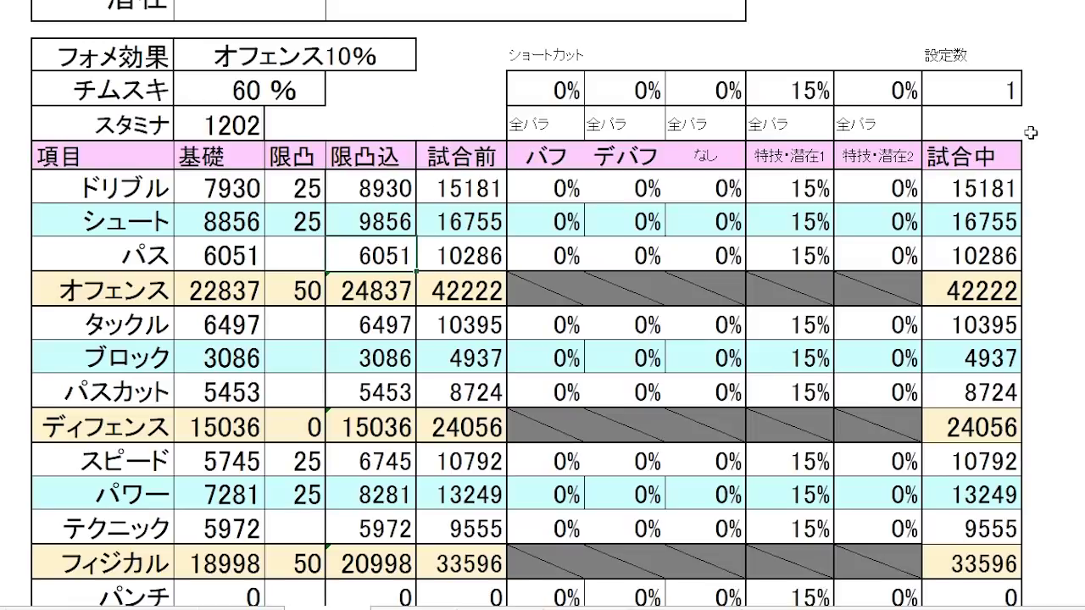
Step: Examine the 試合中能力値 table, highlighting the なし values and then the 特技・潜在1 values
{"action": "scroll", "coordinate": [1032, 134], "scroll_direction": "up", "scroll_amount": 5}
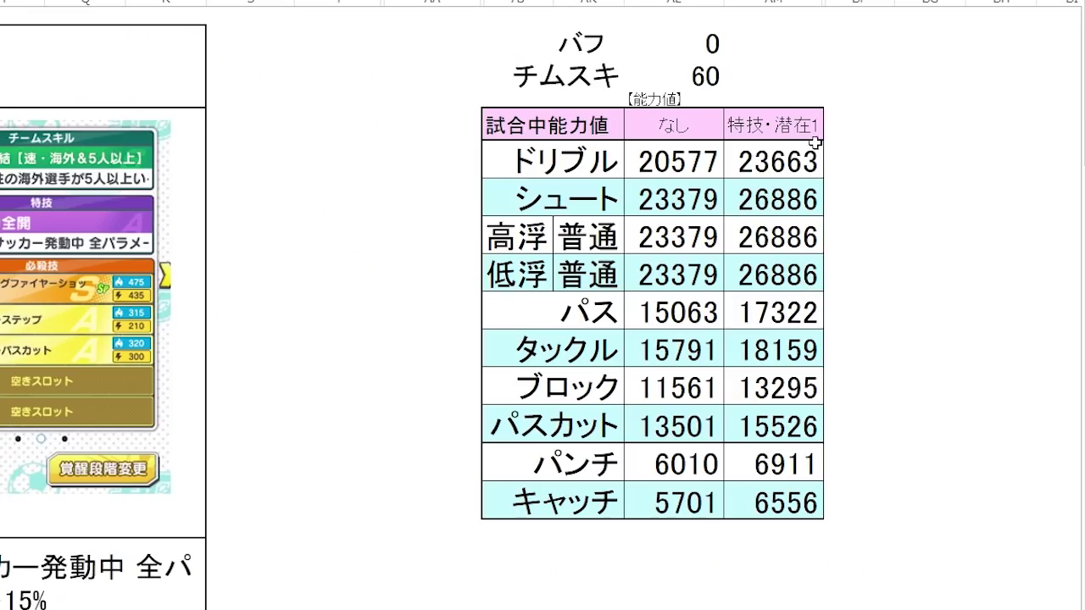
{"action": "left_click", "coordinate": [853, 208]}
{"action": "left_click_drag", "start_coordinate": [688, 159], "coordinate": [677, 496]}
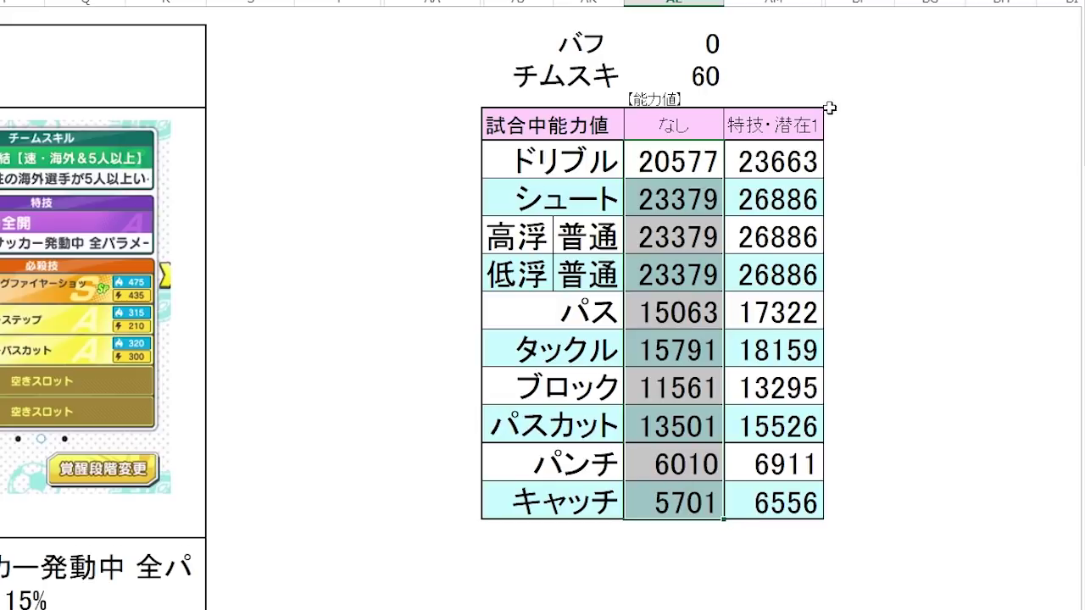
{"action": "left_click_drag", "start_coordinate": [797, 199], "coordinate": [789, 387]}
{"action": "left_click_drag", "start_coordinate": [788, 481], "coordinate": [790, 504]}
{"action": "left_click", "coordinate": [922, 407]}
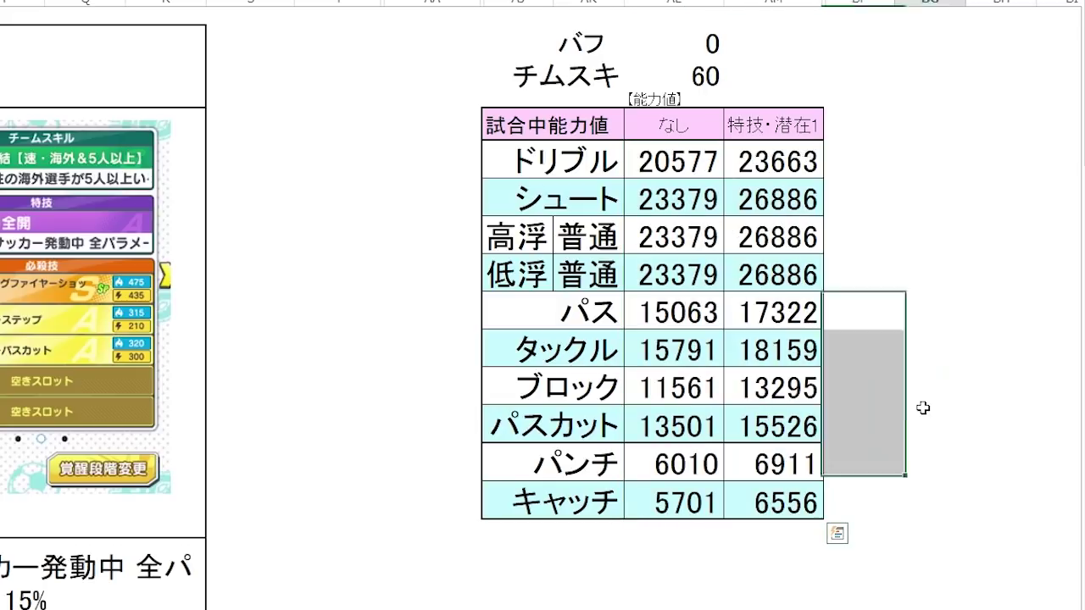
Step: Check the なし values in the 試合中能力値 table row by row from ドリブル to パス
{"action": "left_click", "coordinate": [665, 161]}
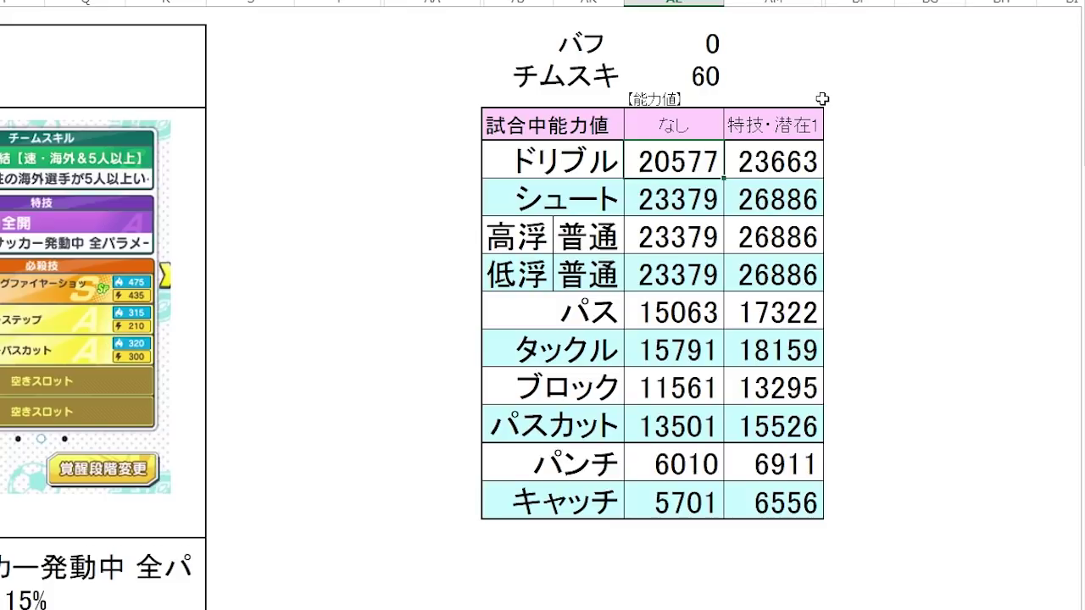
{"action": "key", "text": "Down"}
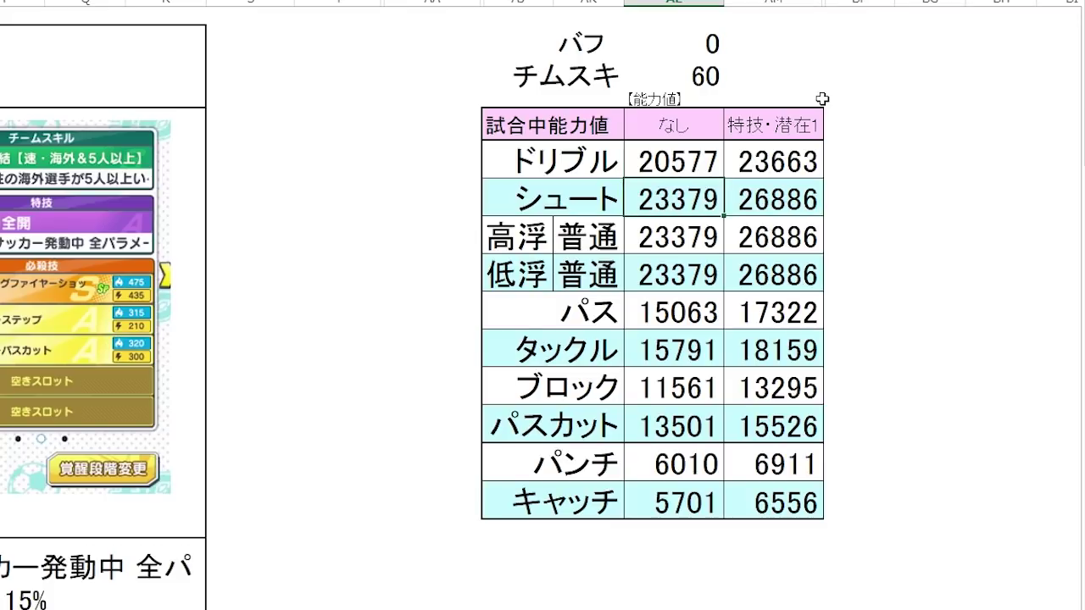
{"action": "key", "text": "Down"}
{"action": "key", "text": "Down"}
{"action": "key", "text": "Down"}
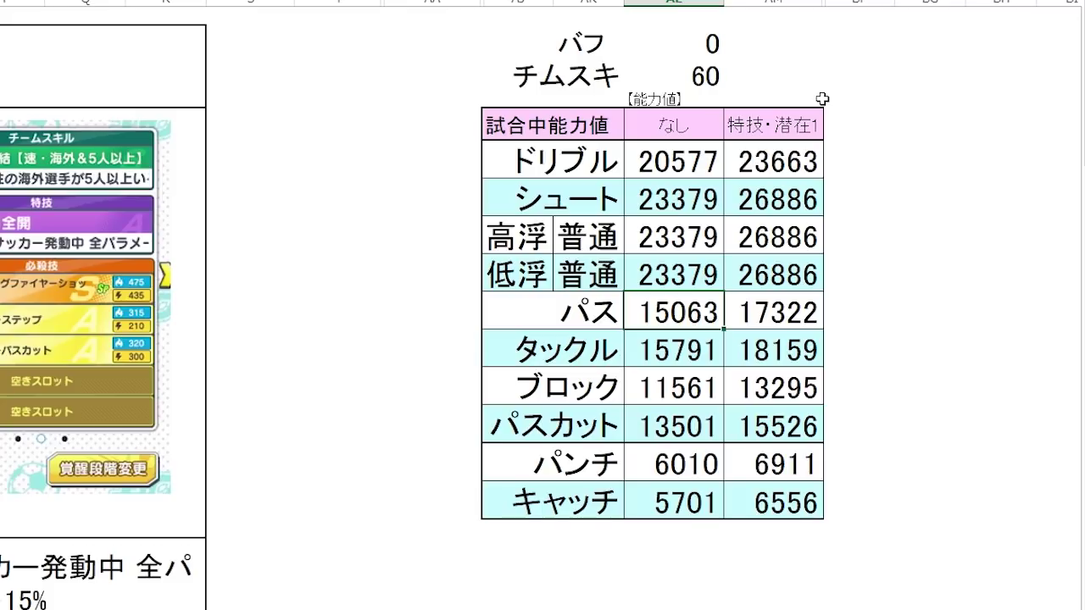
Step: Check the 特技・潜在1 values in the 試合中能力値 table row by row from ドリブル to タックル
{"action": "key", "text": "Right"}
{"action": "key", "text": "Up"}
{"action": "key", "text": "Up"}
{"action": "key", "text": "Up"}
{"action": "key", "text": "Up"}
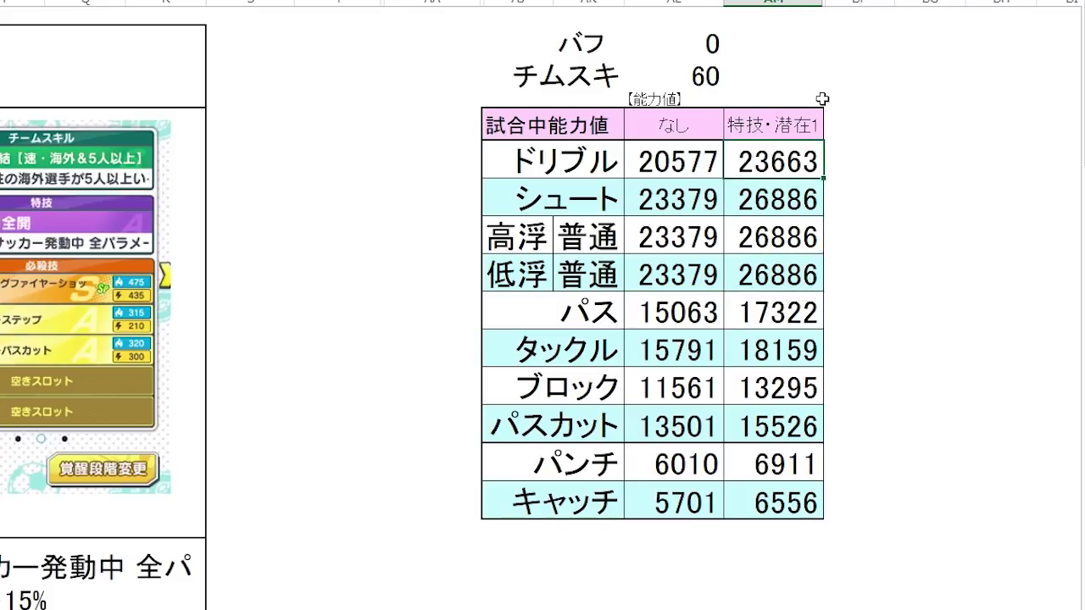
{"action": "key", "text": "Down"}
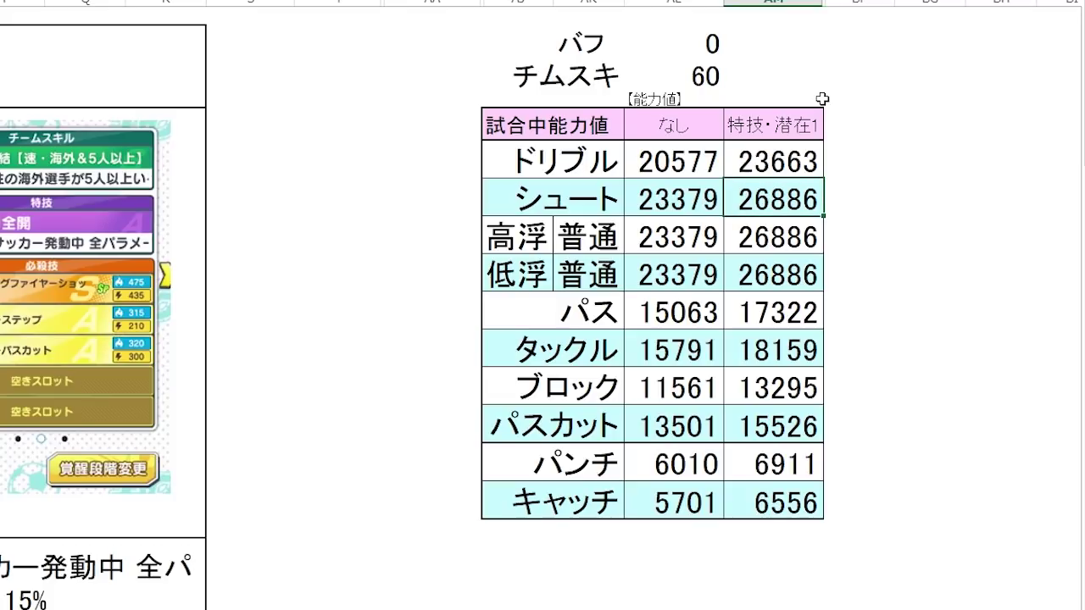
{"action": "key", "text": "Down"}
{"action": "key", "text": "Down"}
{"action": "key", "text": "Down"}
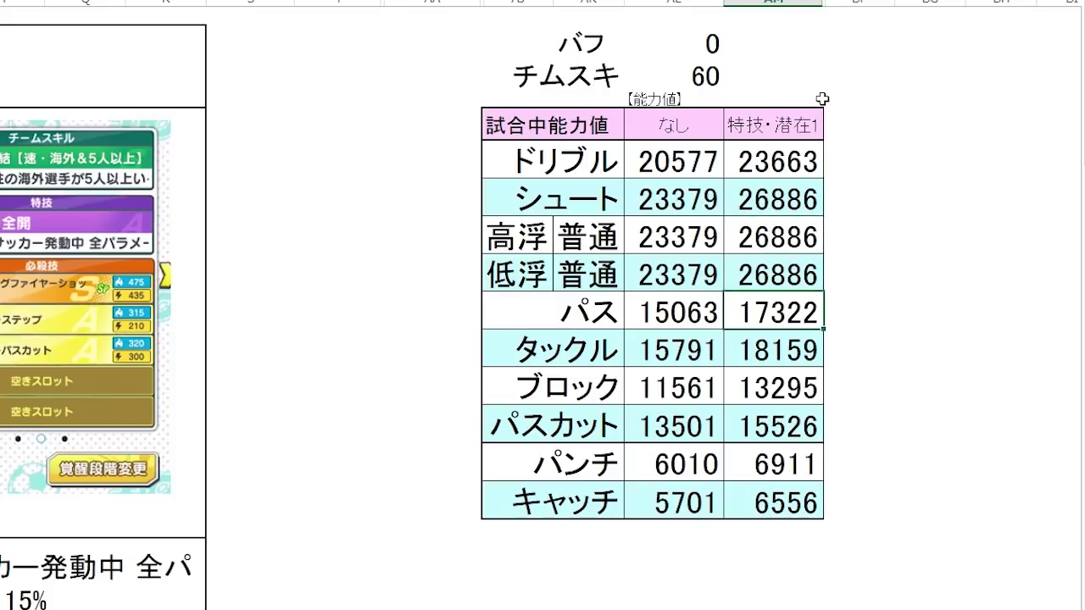
{"action": "key", "text": "Down"}
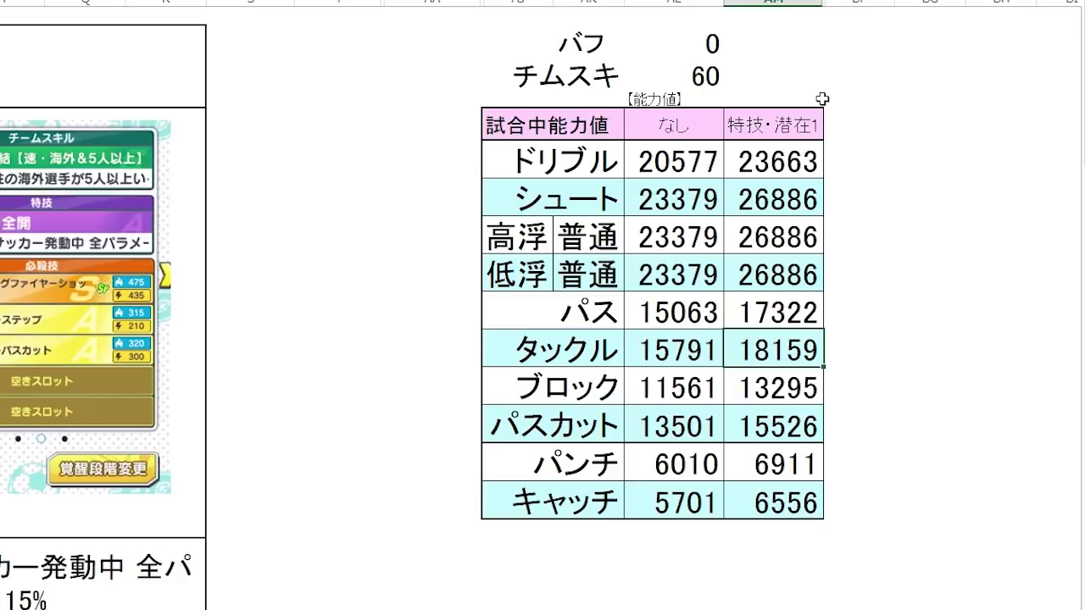
Step: Return to the シュナイダー比較表 sheet and highlight the ドリブル and シュート values of the first two entries
{"action": "left_click", "coordinate": [805, 202]}
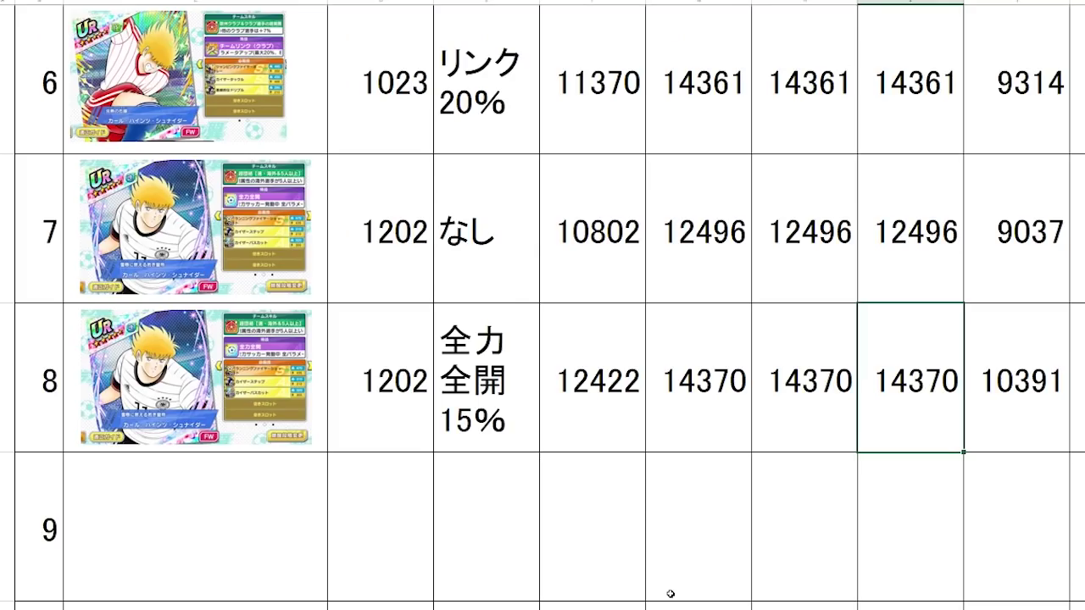
{"action": "left_click", "coordinate": [644, 521]}
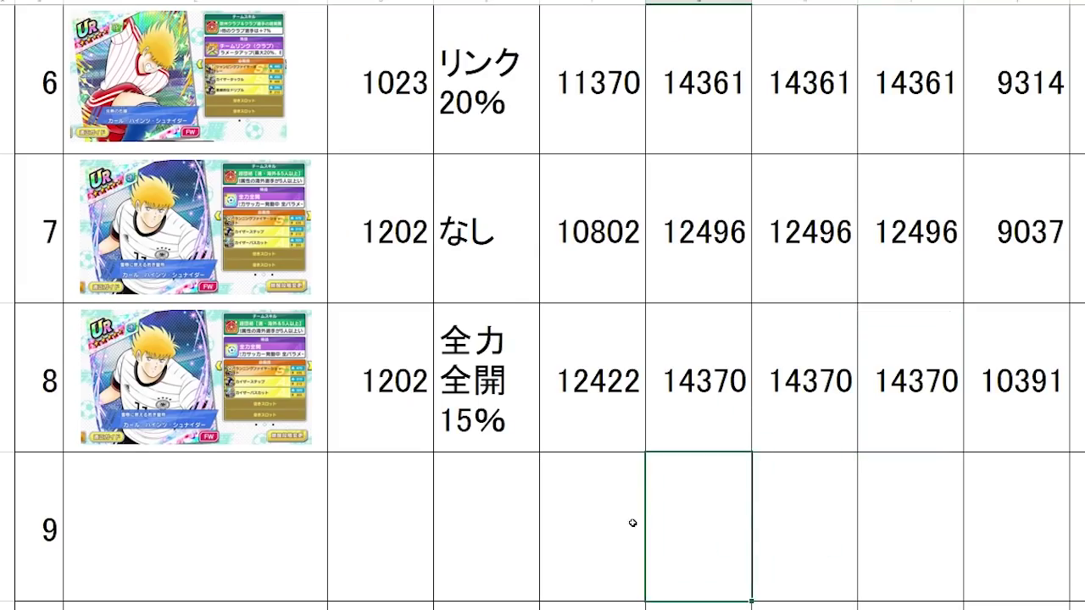
{"action": "scroll", "coordinate": [508, 465], "scroll_direction": "up", "scroll_amount": 2}
{"action": "left_click", "coordinate": [380, 112]}
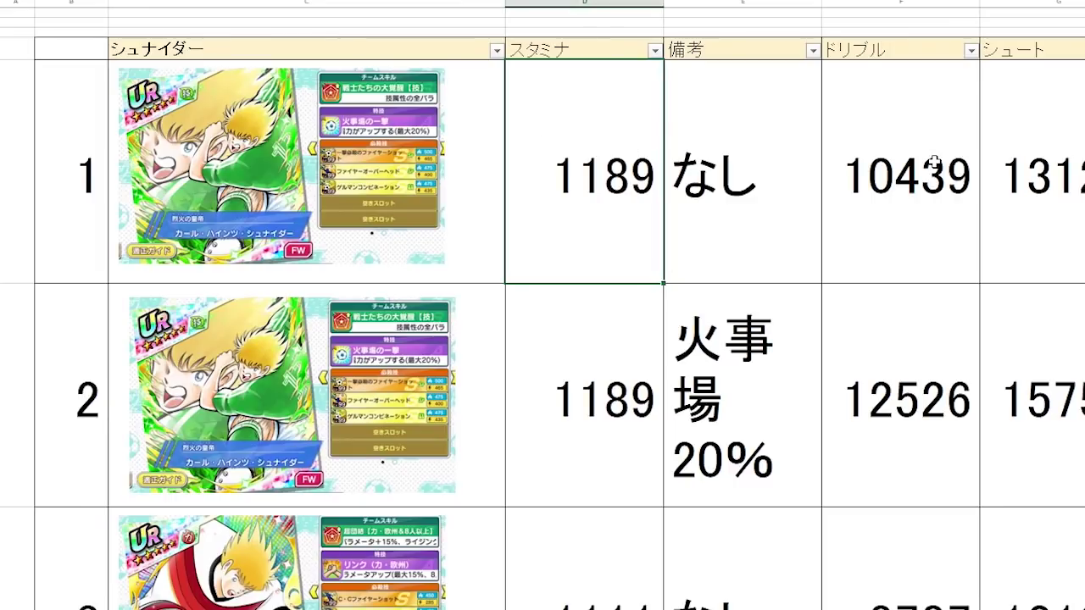
{"action": "left_click_drag", "start_coordinate": [423, 161], "coordinate": [508, 424]}
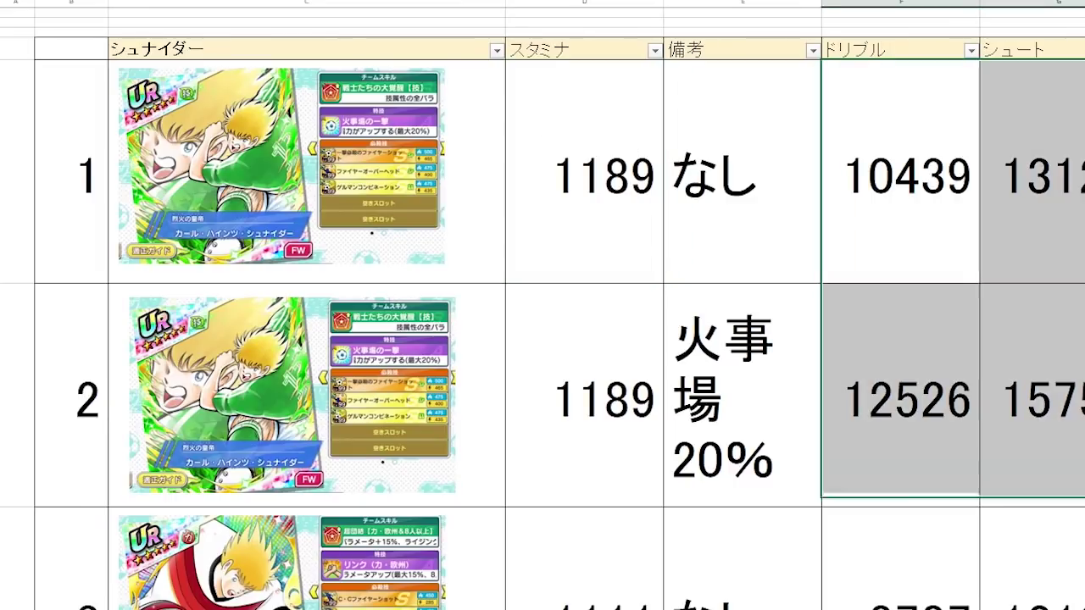
Step: Sort the シュナイダー comparison table by スタミナ in descending order
{"action": "left_click", "coordinate": [655, 50]}
{"action": "left_click", "coordinate": [610, 90]}
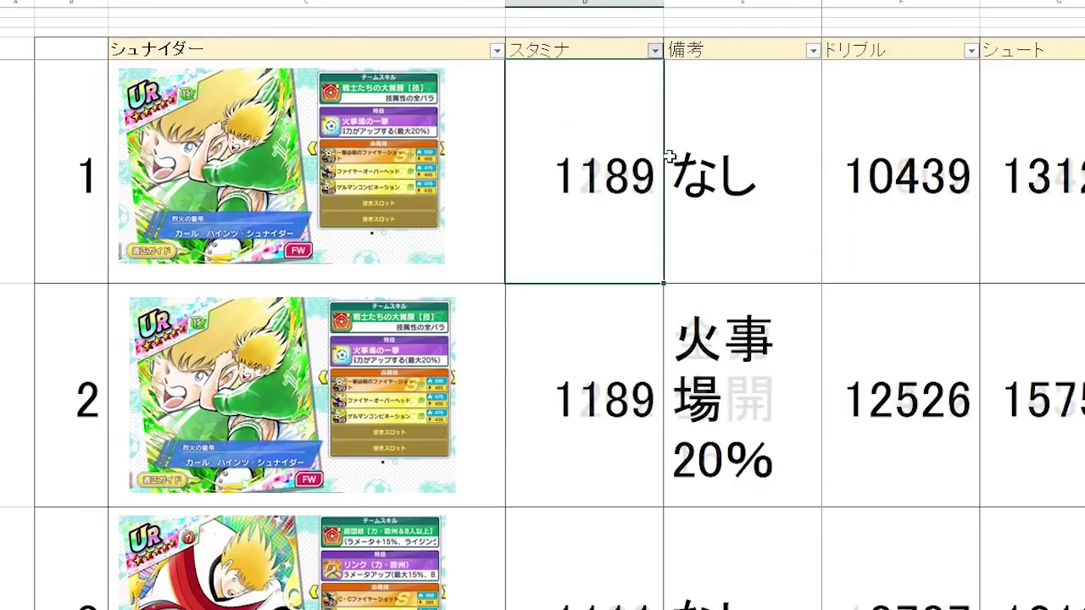
{"action": "left_click", "coordinate": [589, 225]}
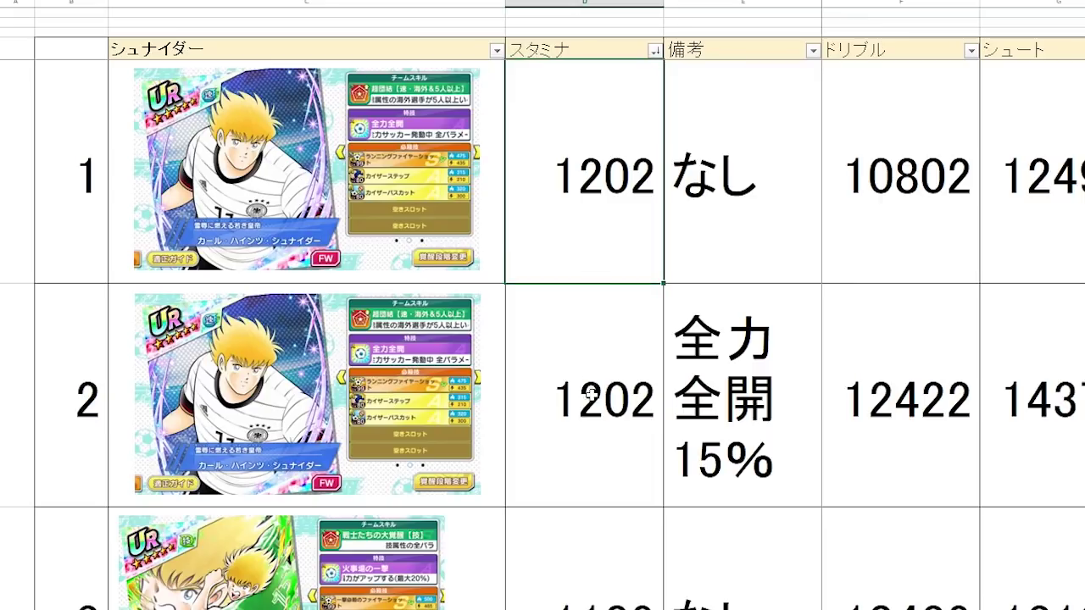
Step: Compare the スタミナ values of the top entries, then hide the スタミナ column in the シュナイダー comparison table
{"action": "left_click", "coordinate": [617, 557]}
{"action": "left_click", "coordinate": [618, 288]}
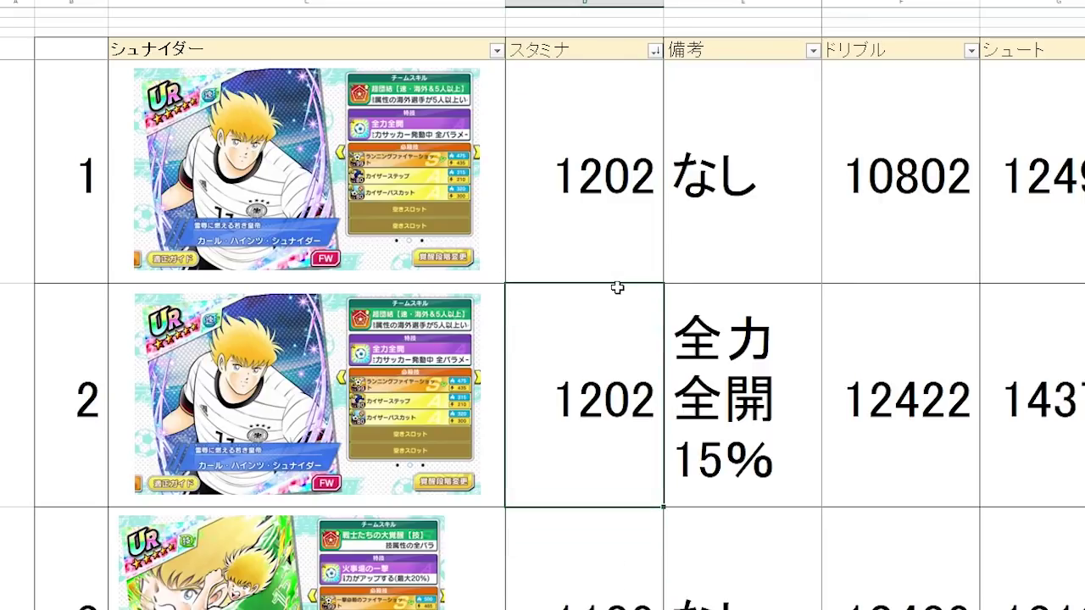
{"action": "left_click", "coordinate": [619, 245]}
{"action": "left_click", "coordinate": [628, 2]}
{"action": "right_click", "coordinate": [628, 3]}
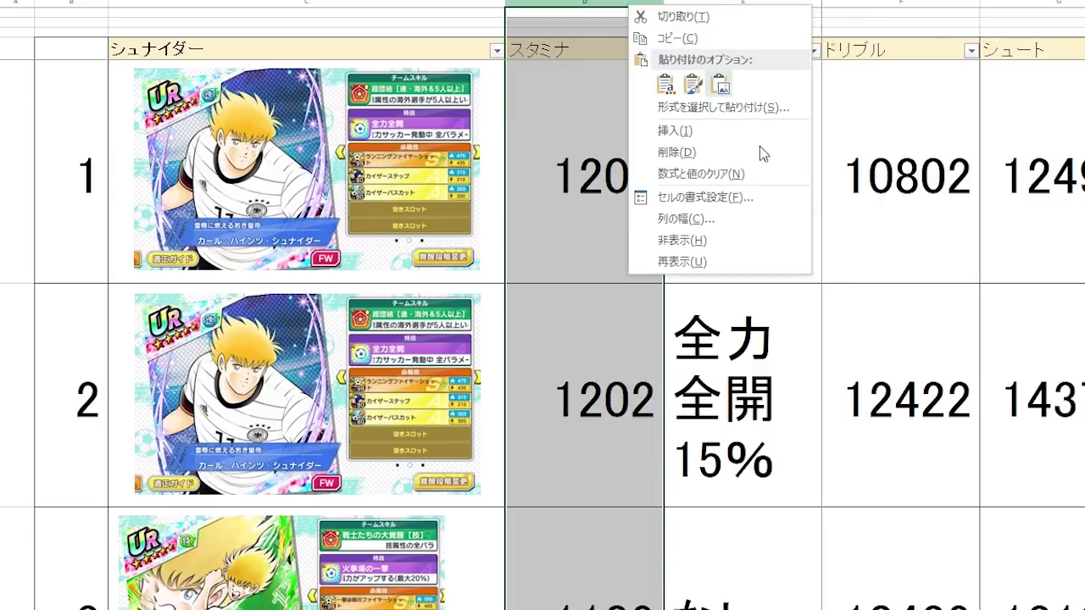
{"action": "left_click", "coordinate": [759, 146]}
Step: Sort the シュナイダー comparison table by ドリブル in descending order and check the top two entries
{"action": "left_click", "coordinate": [812, 50]}
{"action": "left_click", "coordinate": [756, 91]}
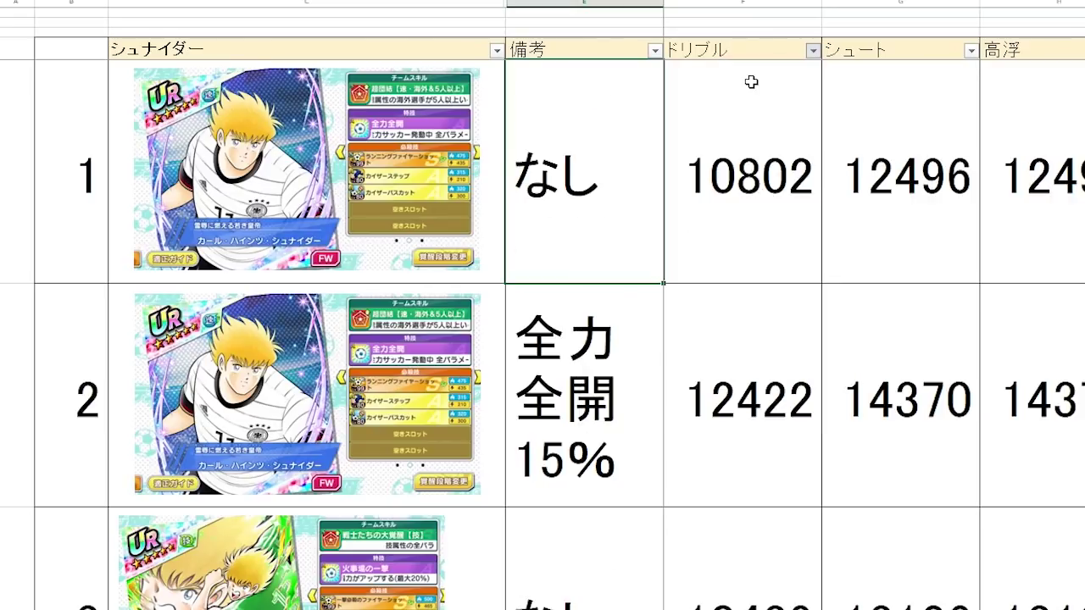
{"action": "left_click", "coordinate": [778, 279]}
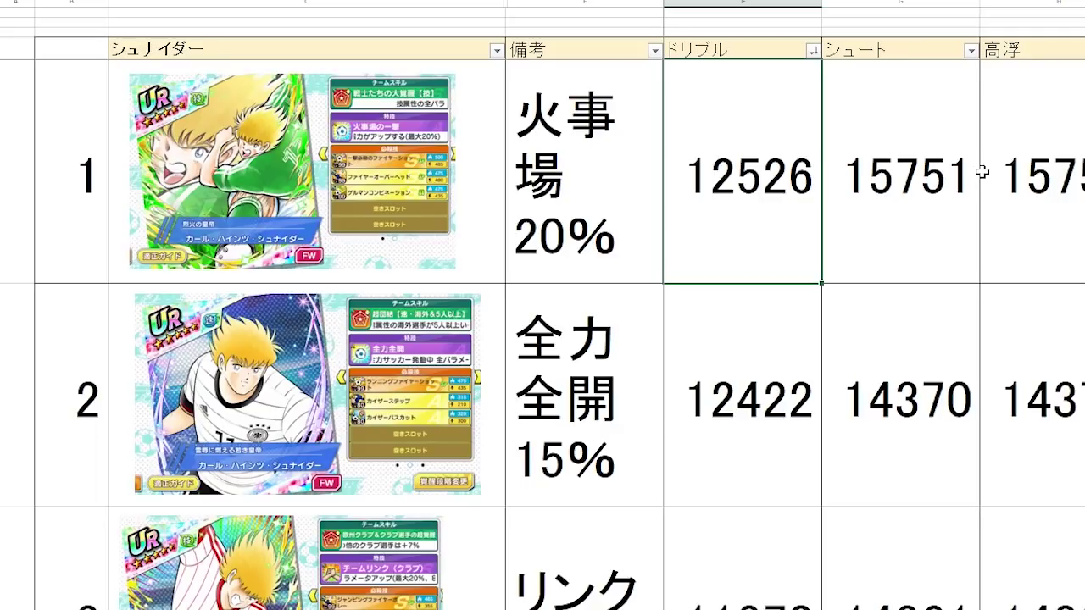
{"action": "key", "text": "Down"}
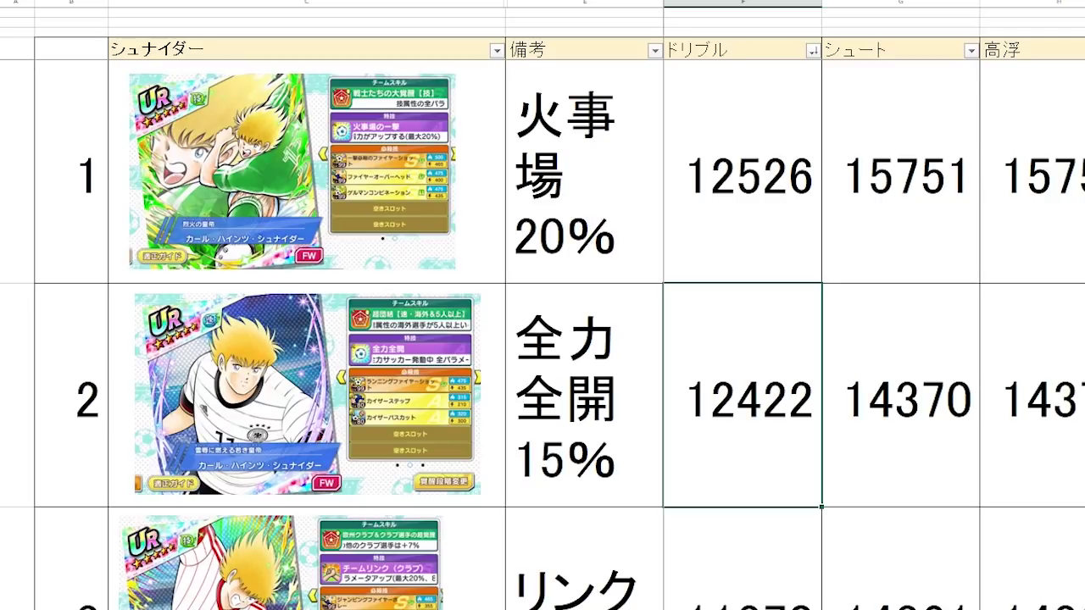
Step: Sort the シュナイダー comparison table by シュート in descending order
{"action": "key", "text": "ctrl+0"}
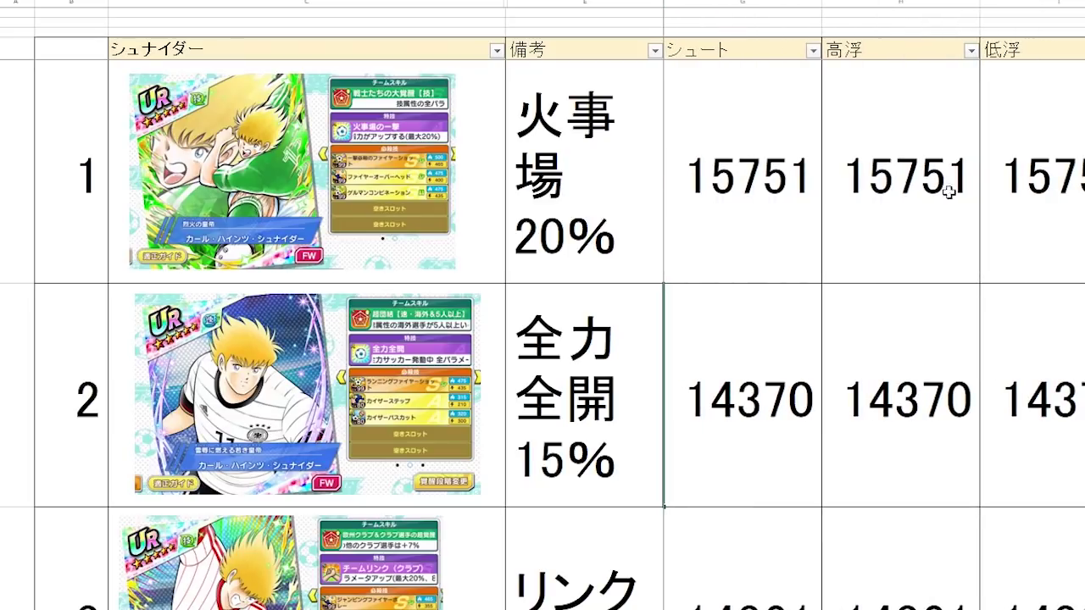
{"action": "left_click", "coordinate": [808, 82]}
{"action": "left_click", "coordinate": [812, 51]}
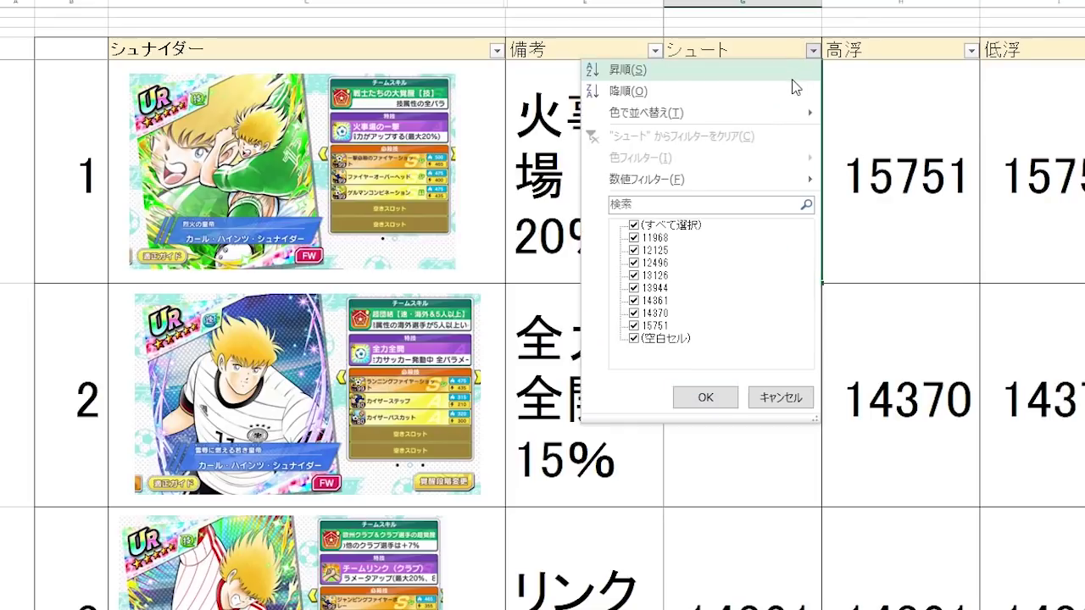
{"action": "left_click", "coordinate": [790, 87]}
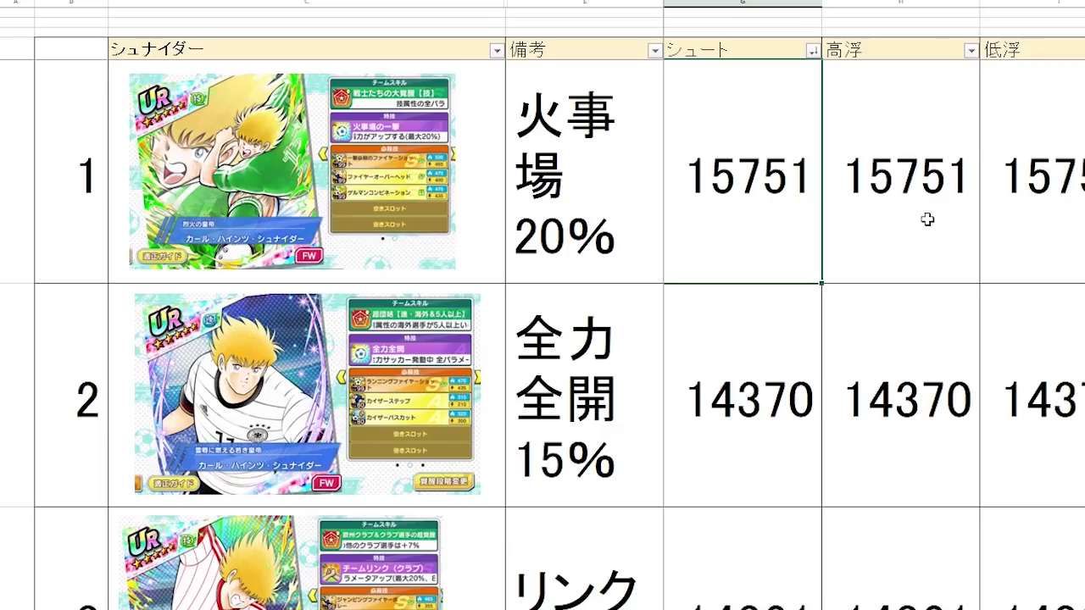
Step: Compare the シュート values of the top three entries in the comparison table
{"action": "key", "text": "Down"}
{"action": "key", "text": "Down"}
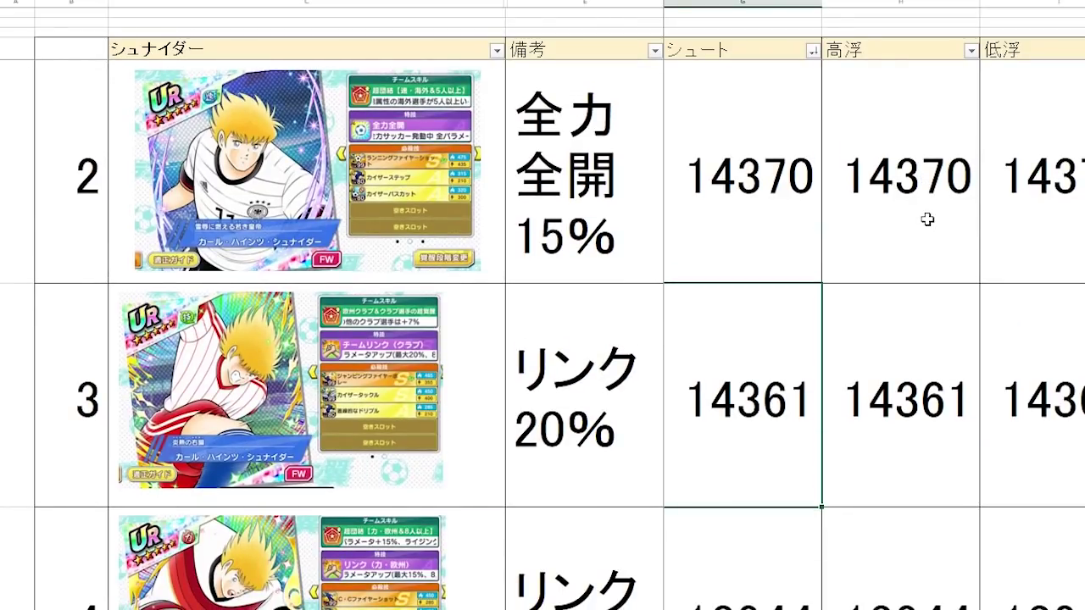
{"action": "key", "text": "Up"}
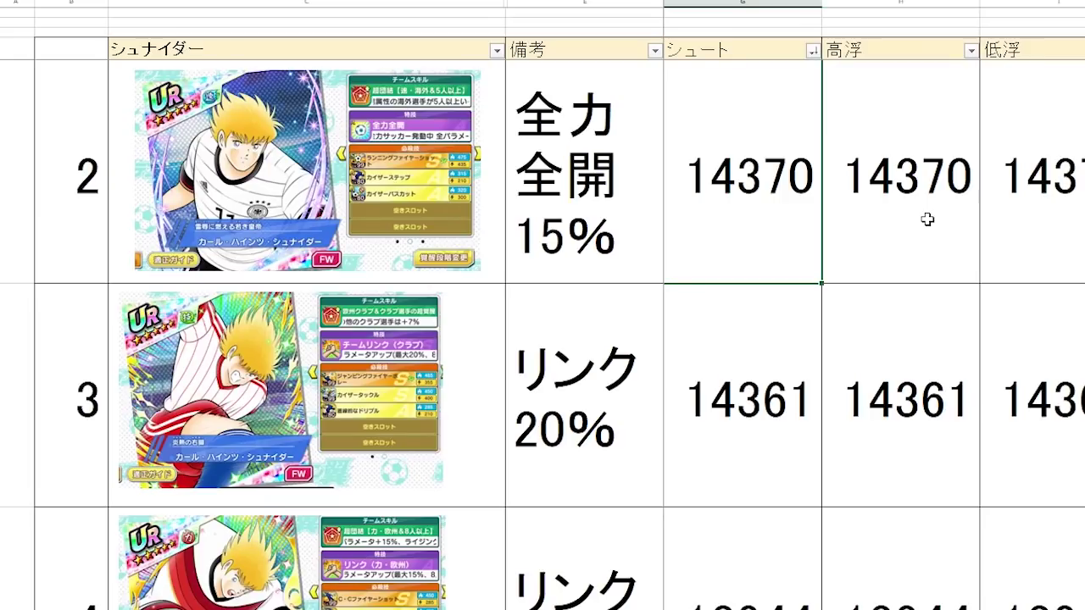
{"action": "scroll", "coordinate": [927, 219], "scroll_direction": "up", "scroll_amount": 1}
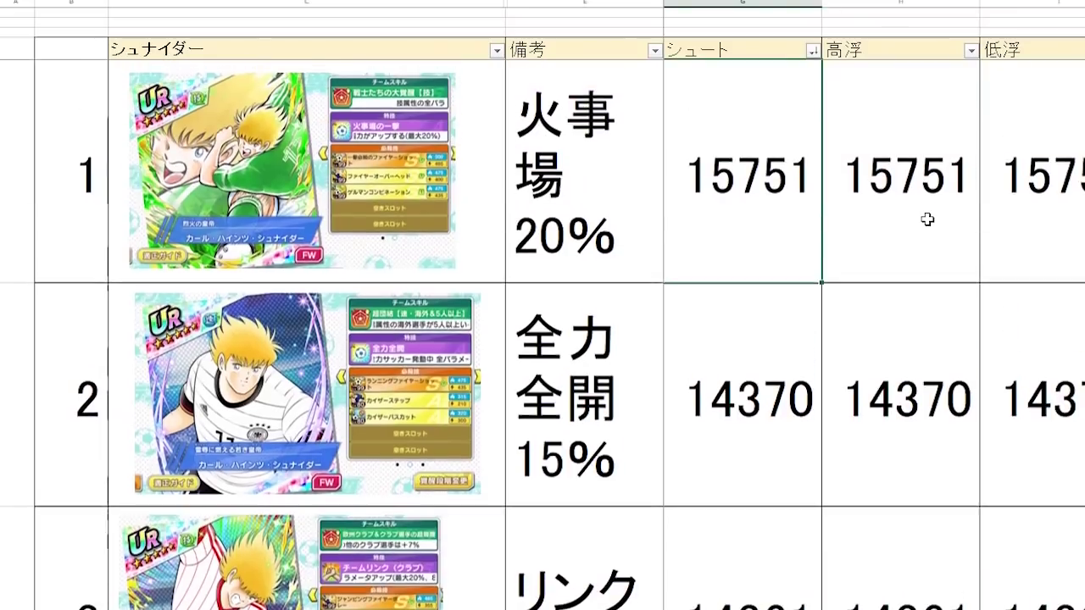
{"action": "scroll", "coordinate": [928, 220], "scroll_direction": "down", "scroll_amount": 1}
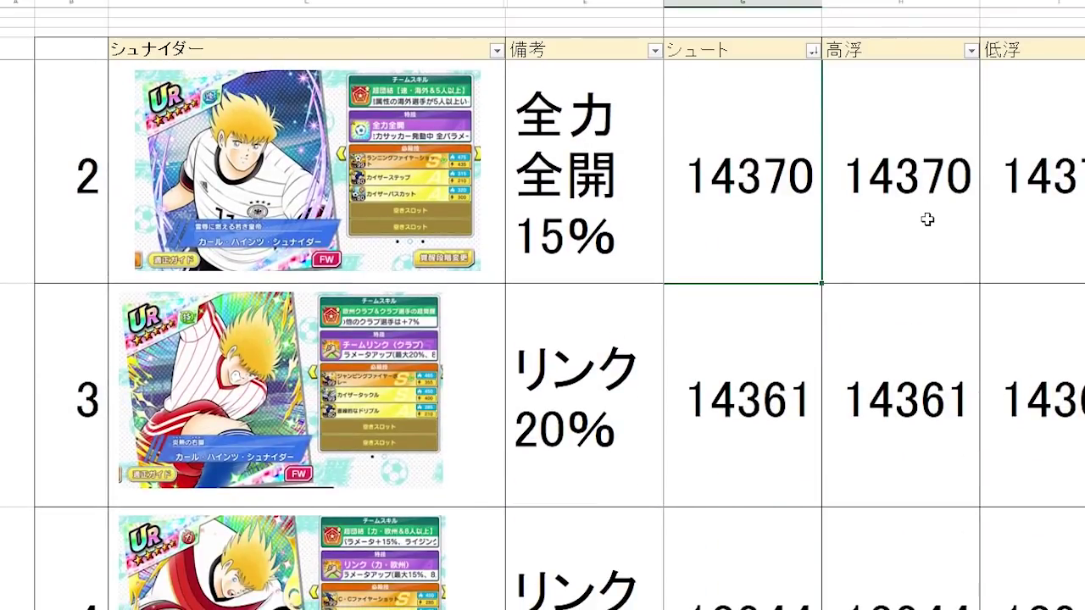
{"action": "scroll", "coordinate": [927, 220], "scroll_direction": "up", "scroll_amount": 1}
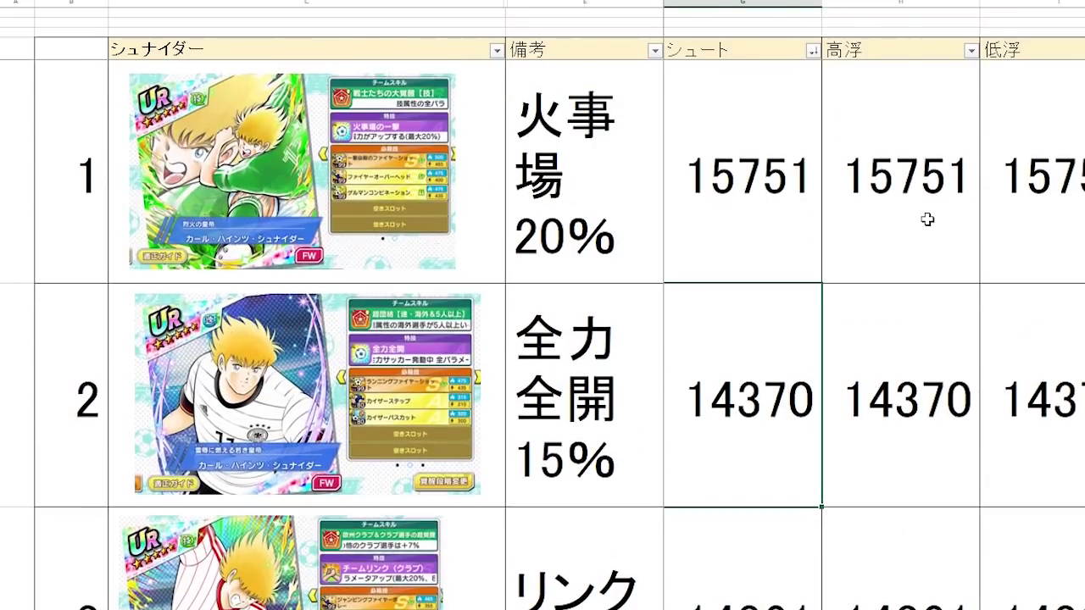
Step: Hide the 高浮 and 低浮 columns and sort the comparison table by パス in descending order
{"action": "scroll", "coordinate": [928, 219], "scroll_direction": "right", "scroll_amount": 2}
{"action": "left_click", "coordinate": [927, 220]}
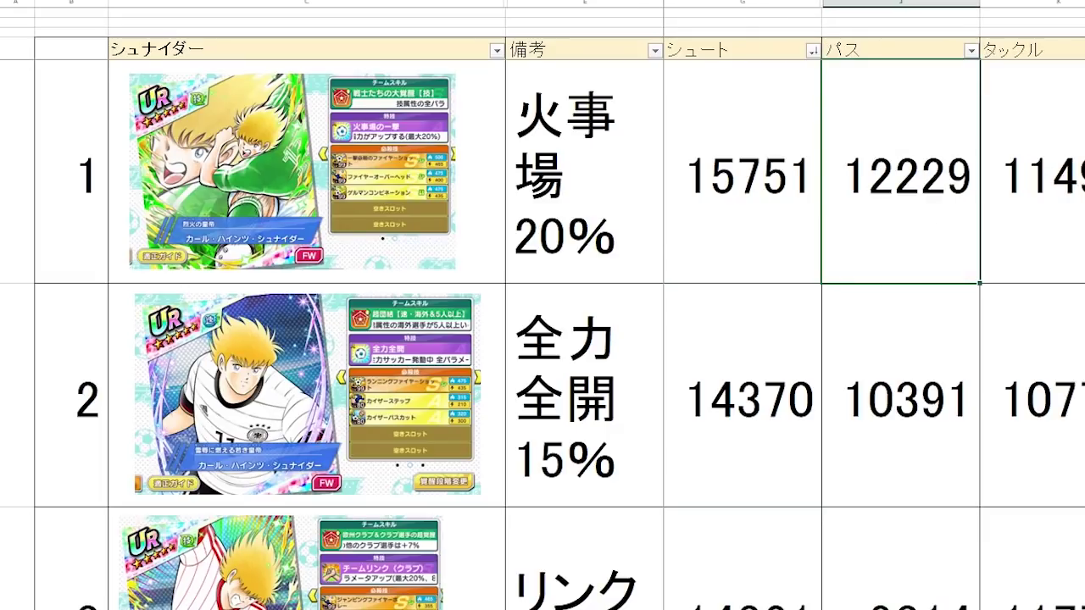
{"action": "scroll", "coordinate": [927, 220], "scroll_direction": "right", "scroll_amount": 1}
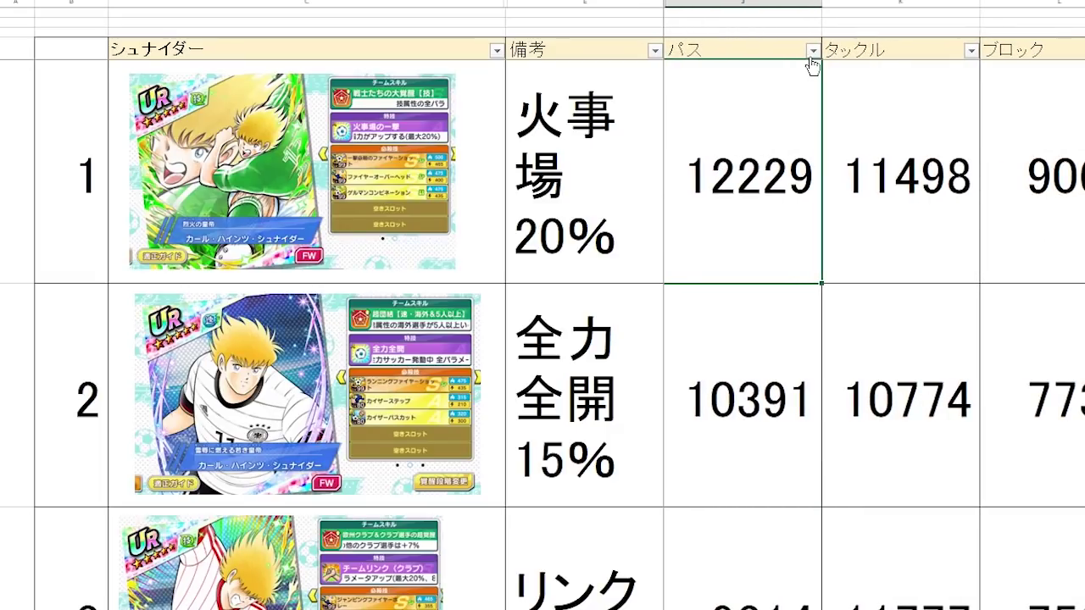
{"action": "left_click", "coordinate": [812, 50]}
{"action": "left_click", "coordinate": [795, 92]}
{"action": "left_click", "coordinate": [767, 293]}
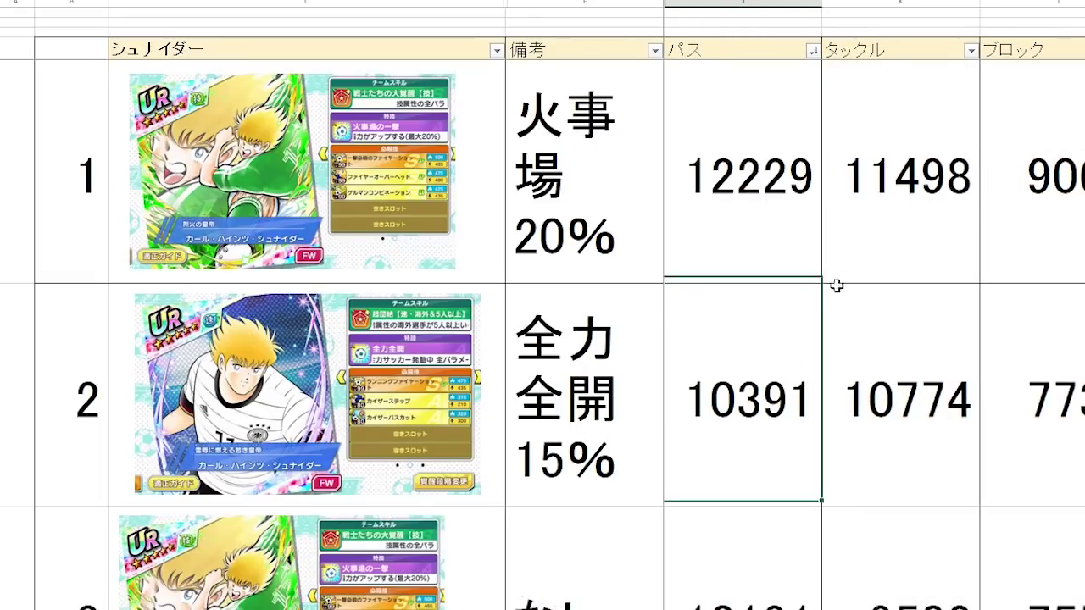
Step: Compare the パス values of the top three entries in the comparison table
{"action": "left_click", "coordinate": [778, 193]}
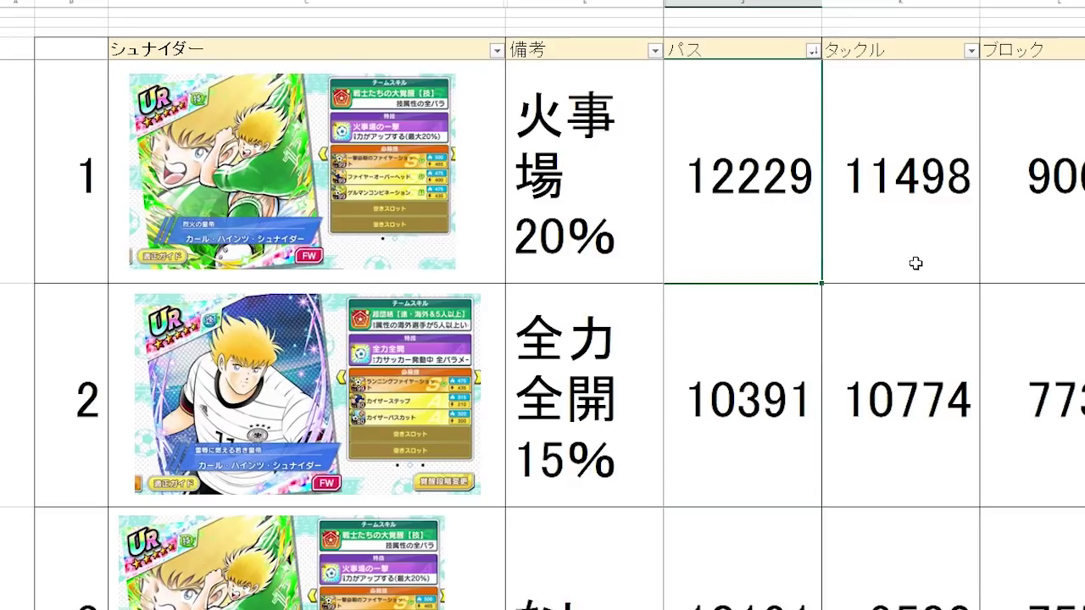
{"action": "key", "text": "Down"}
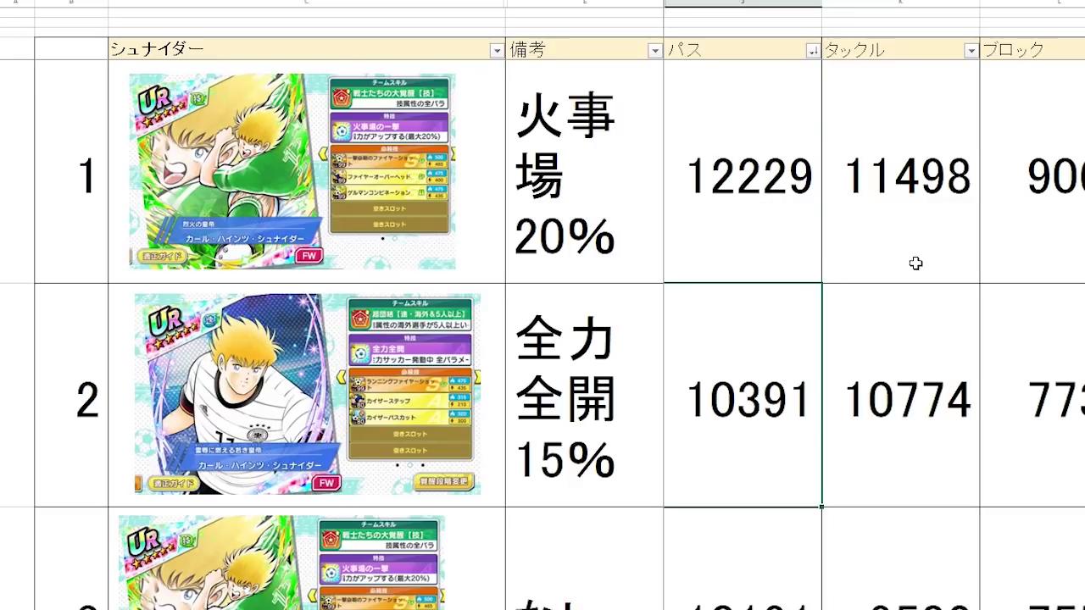
{"action": "scroll", "coordinate": [915, 263], "scroll_direction": "down", "scroll_amount": 1}
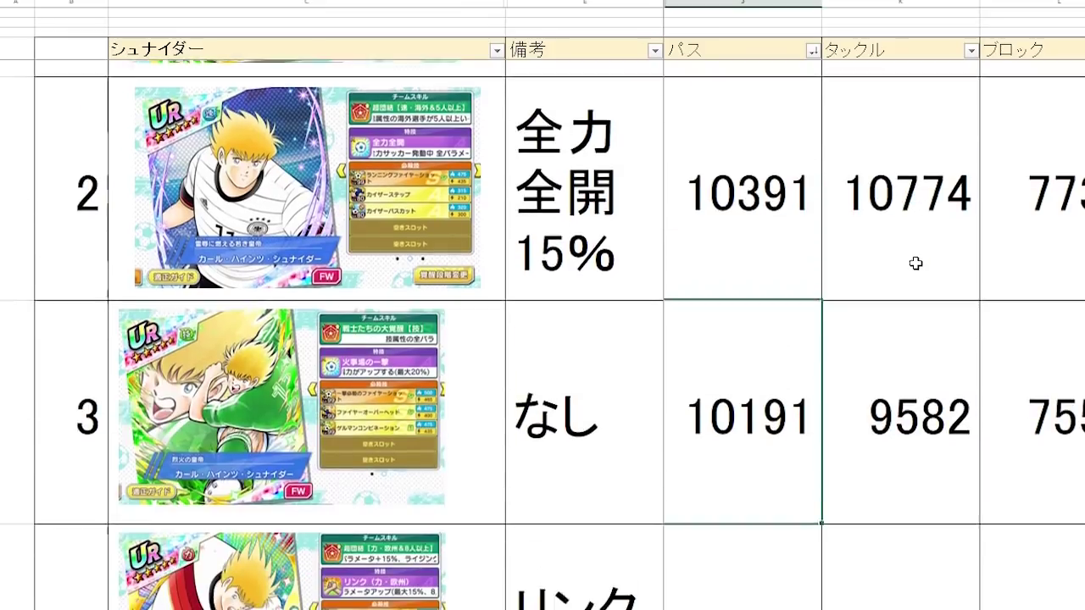
{"action": "scroll", "coordinate": [915, 264], "scroll_direction": "up", "scroll_amount": 1}
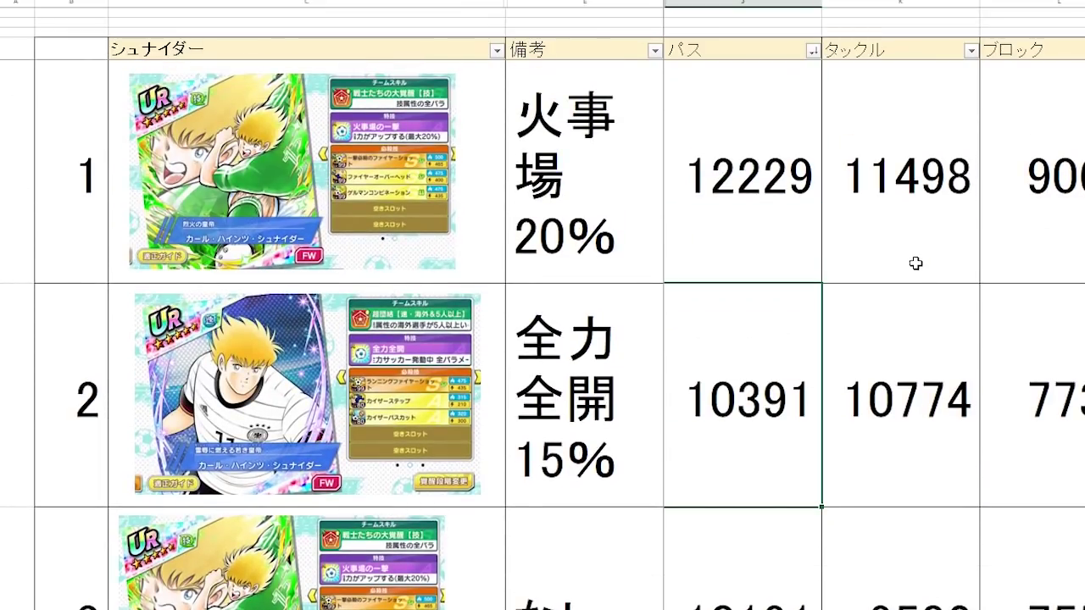
Step: Return to the シュート column and compare the values of the first two entries
{"action": "key", "text": "Left"}
{"action": "key", "text": "Left"}
{"action": "key", "text": "Right"}
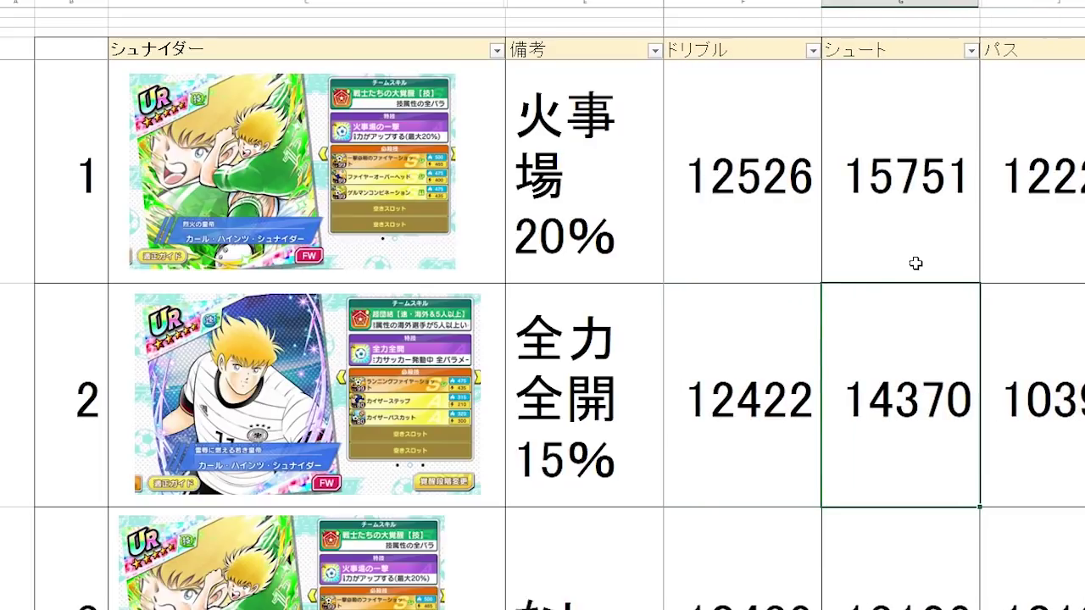
{"action": "key", "text": "Up"}
{"action": "key", "text": "Down"}
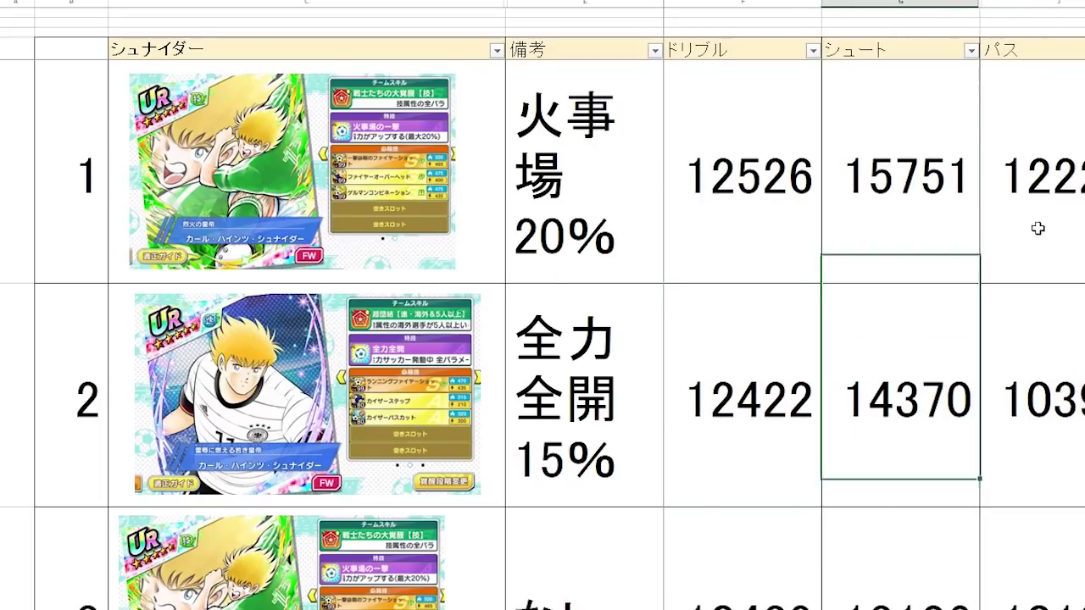
{"action": "key", "text": "Up"}
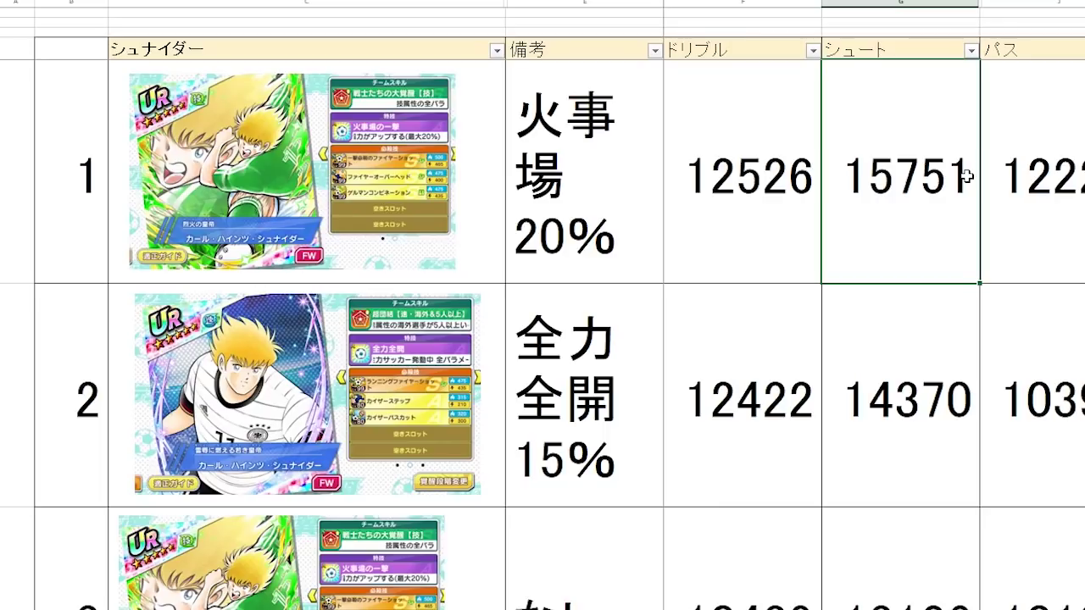
{"action": "left_click", "coordinate": [899, 386]}
Step: Sort the comparison table by シュート in descending order again and go through the second and third entries
{"action": "left_click", "coordinate": [970, 51]}
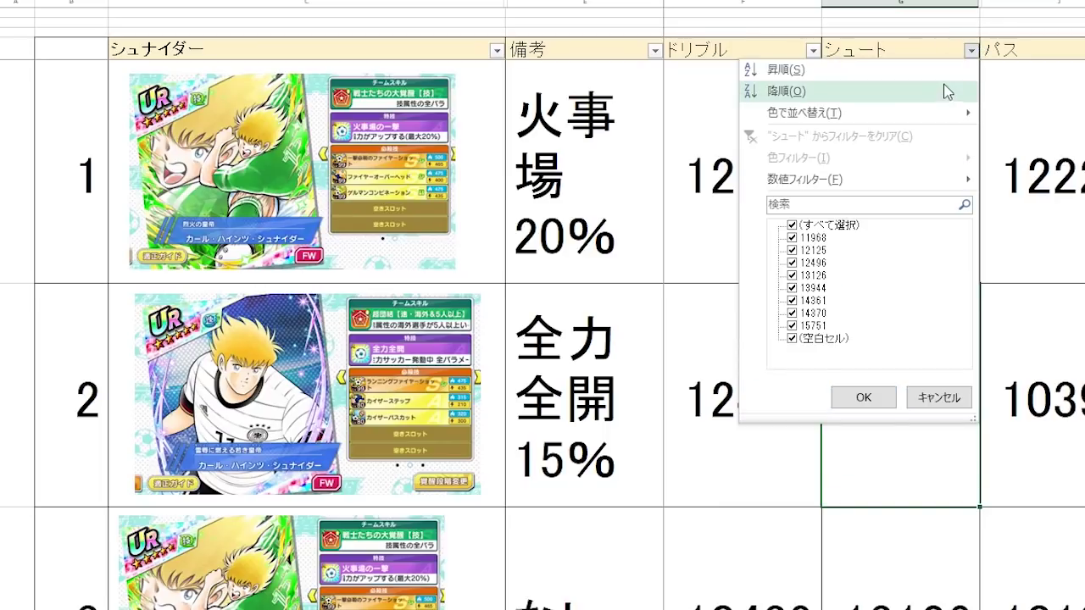
{"action": "left_click", "coordinate": [948, 92]}
{"action": "left_click", "coordinate": [921, 591]}
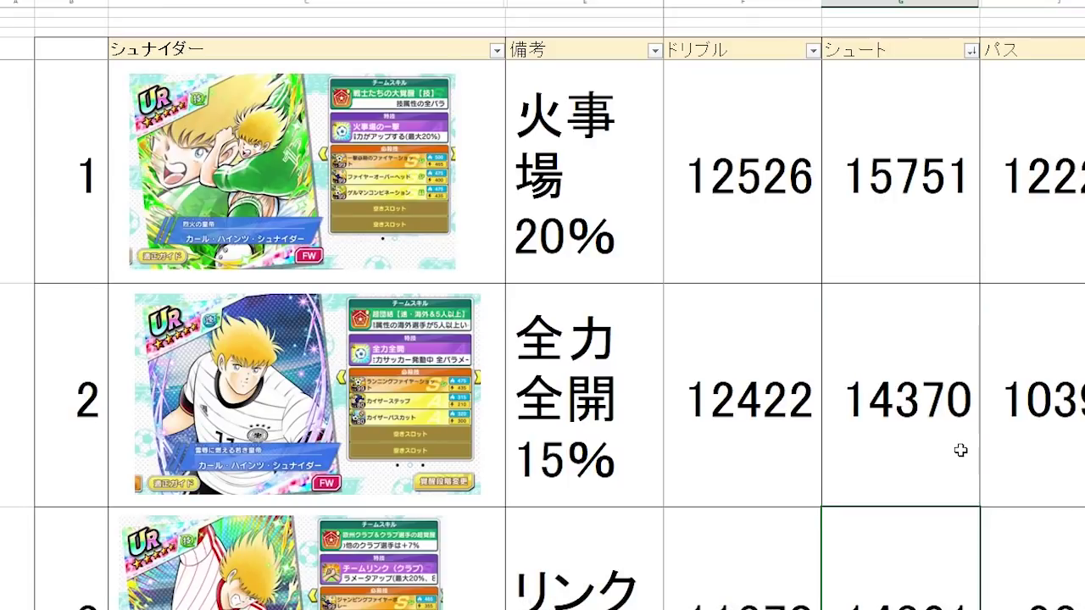
{"action": "left_click", "coordinate": [961, 451]}
{"action": "left_click", "coordinate": [950, 538]}
{"action": "left_click", "coordinate": [975, 459]}
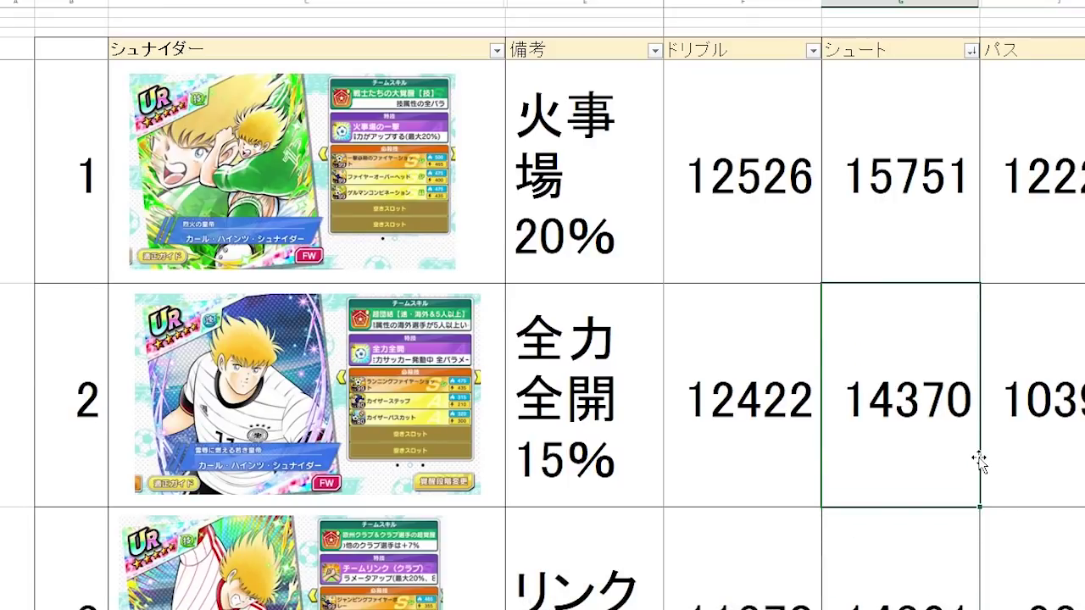
{"action": "scroll", "coordinate": [979, 462], "scroll_direction": "down", "scroll_amount": 1}
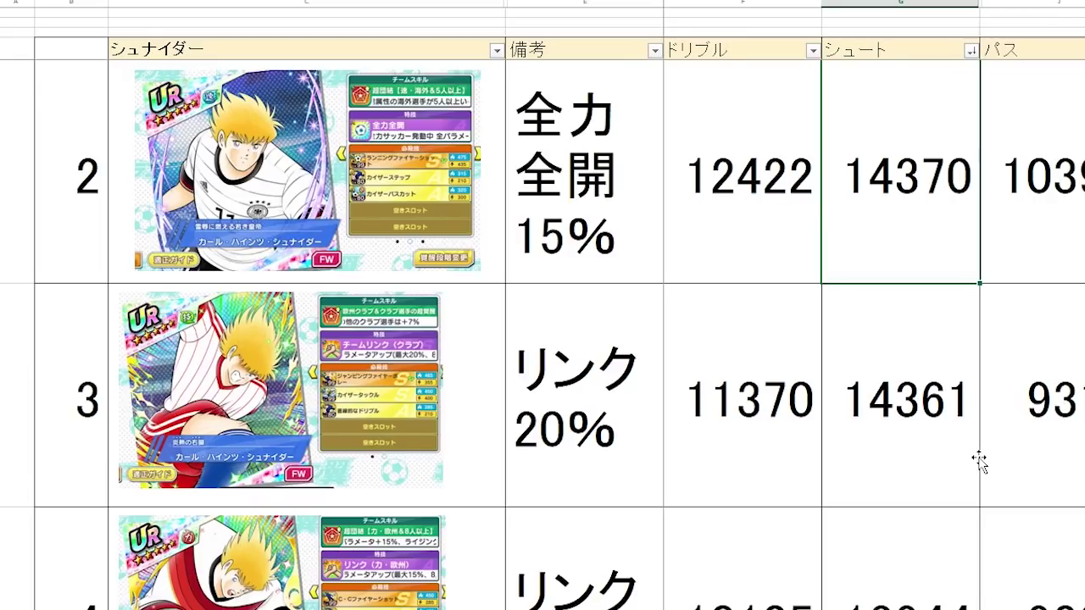
{"action": "left_click", "coordinate": [917, 383]}
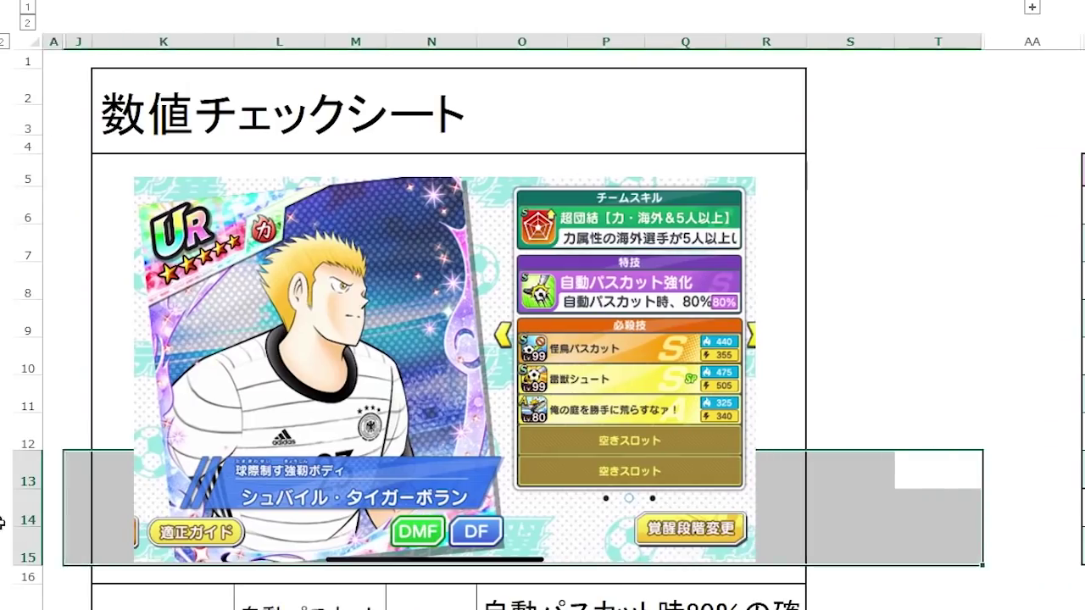
Step: Switch to the シュバイル card's 数値チェックシート and examine the card's skills and its 特技 description
{"action": "left_click_drag", "start_coordinate": [2, 523], "coordinate": [940, 547]}
{"action": "left_click", "coordinate": [920, 385]}
{"action": "left_click", "coordinate": [934, 505]}
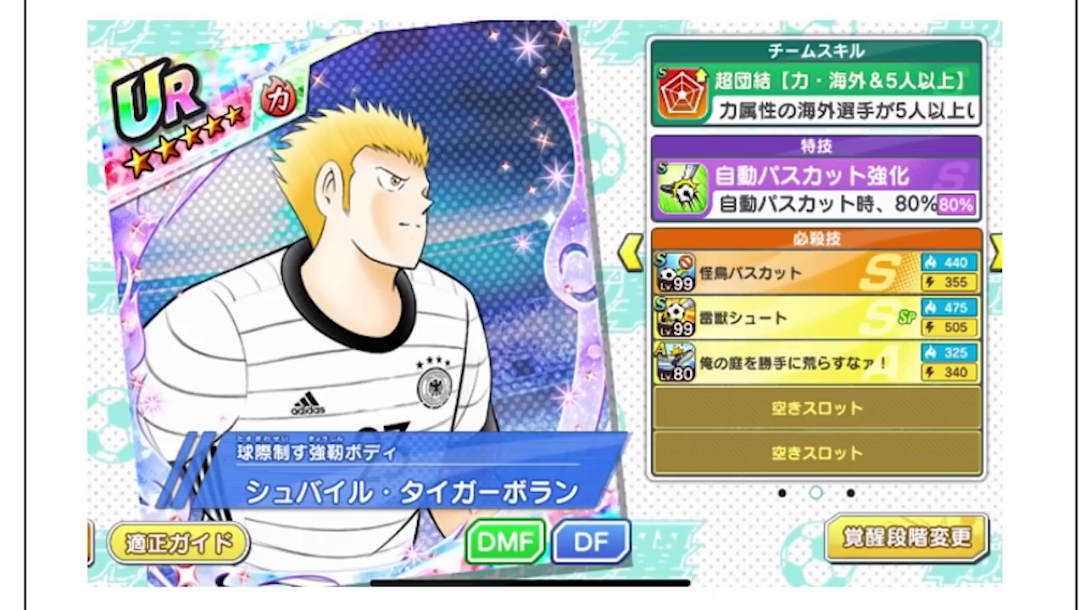
{"action": "scroll", "coordinate": [543, 305], "scroll_direction": "down", "scroll_amount": 3}
{"action": "scroll", "coordinate": [542, 305], "scroll_direction": "down", "scroll_amount": 3}
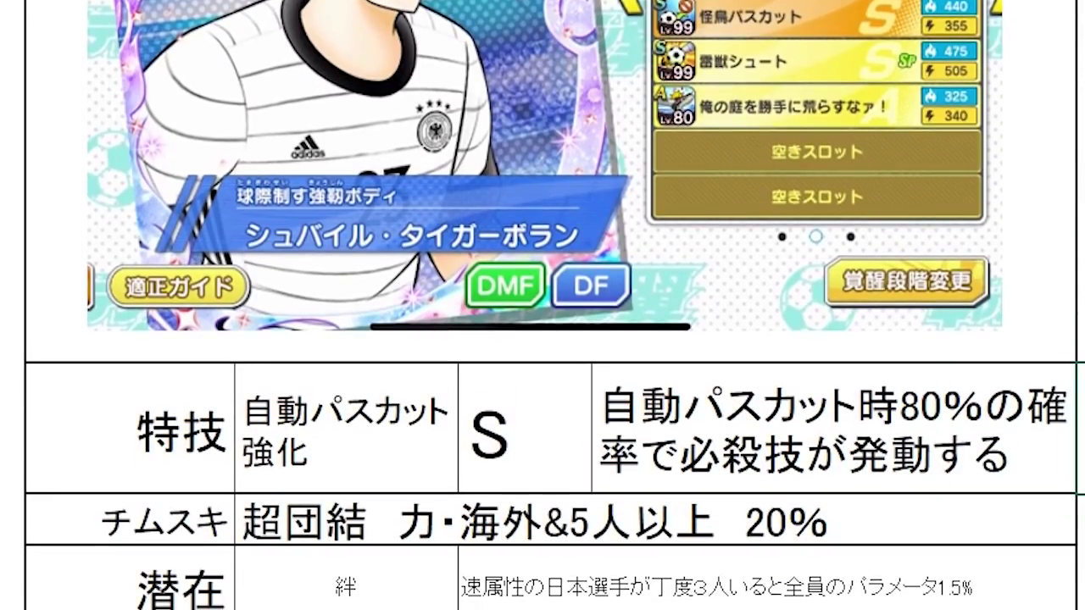
{"action": "scroll", "coordinate": [951, 279], "scroll_direction": "down", "scroll_amount": 4}
{"action": "left_click", "coordinate": [1074, 305]}
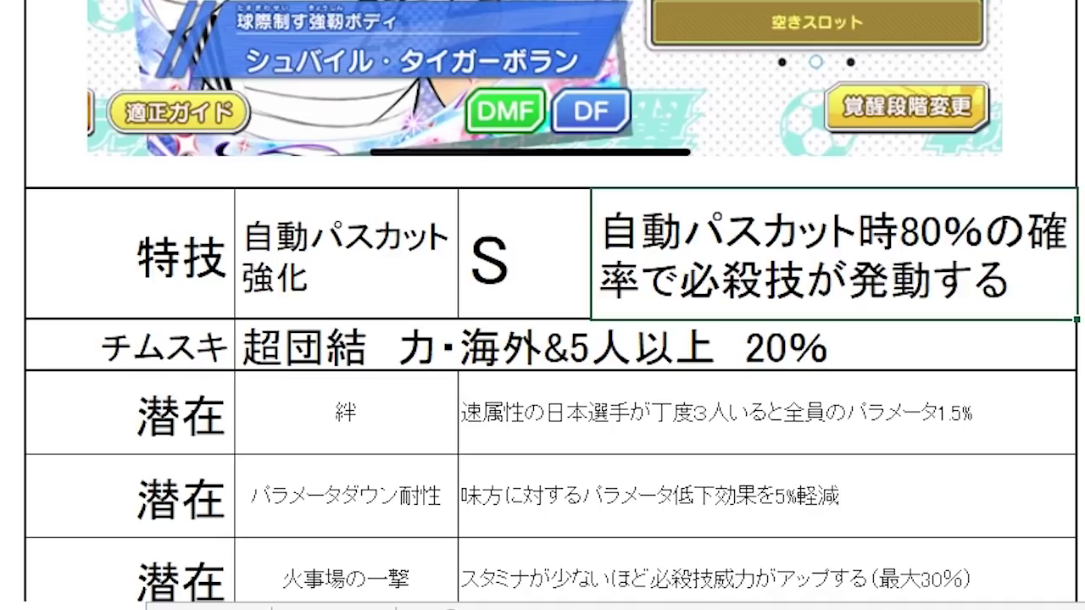
Step: Check the シュバイル card's チムスキ entry against its 絆 潜在 entry, then look over the card image again
{"action": "left_click", "coordinate": [652, 345]}
{"action": "left_click", "coordinate": [763, 413]}
{"action": "left_click", "coordinate": [653, 345]}
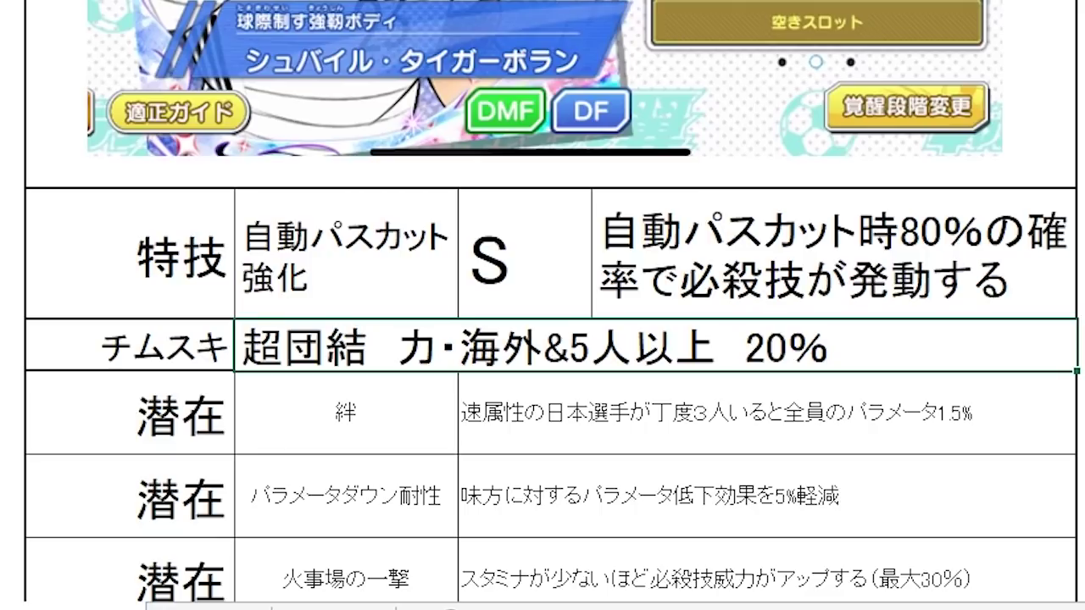
{"action": "left_click", "coordinate": [763, 412]}
{"action": "left_click", "coordinate": [653, 345]}
{"action": "left_click", "coordinate": [763, 413]}
{"action": "left_click", "coordinate": [653, 345]}
{"action": "left_click", "coordinate": [763, 412]}
{"action": "left_click", "coordinate": [653, 345]}
{"action": "left_click", "coordinate": [763, 413]}
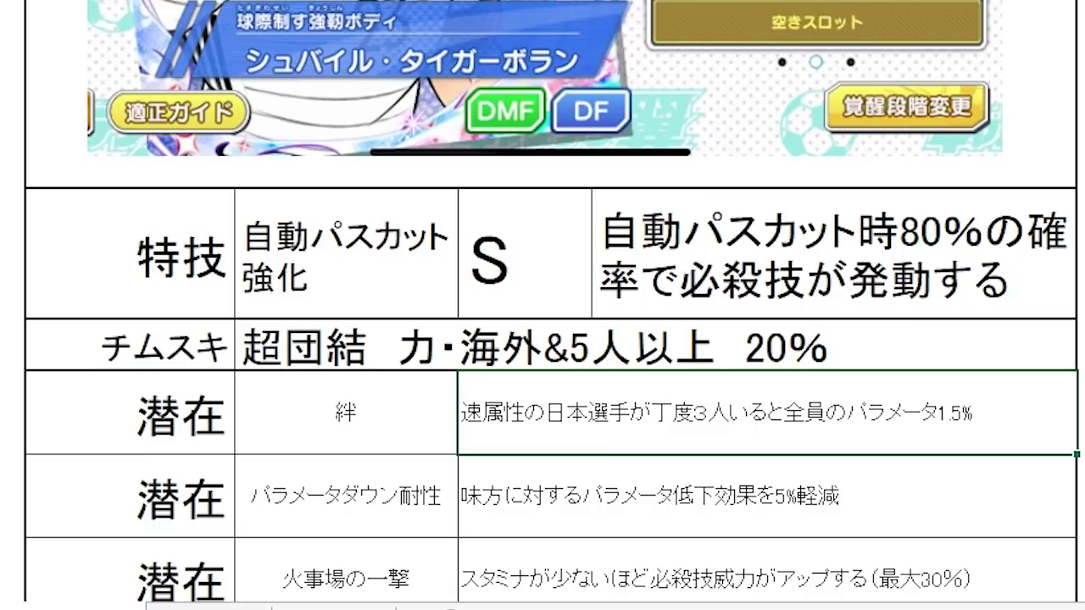
{"action": "scroll", "coordinate": [551, 305], "scroll_direction": "up", "scroll_amount": 5}
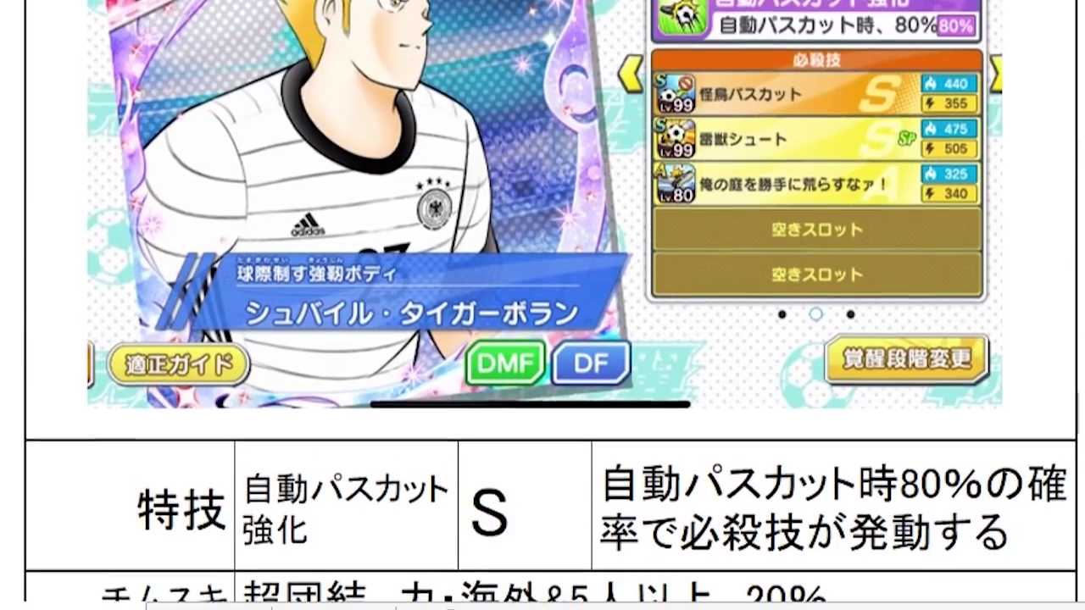
{"action": "scroll", "coordinate": [551, 305], "scroll_direction": "down", "scroll_amount": 3}
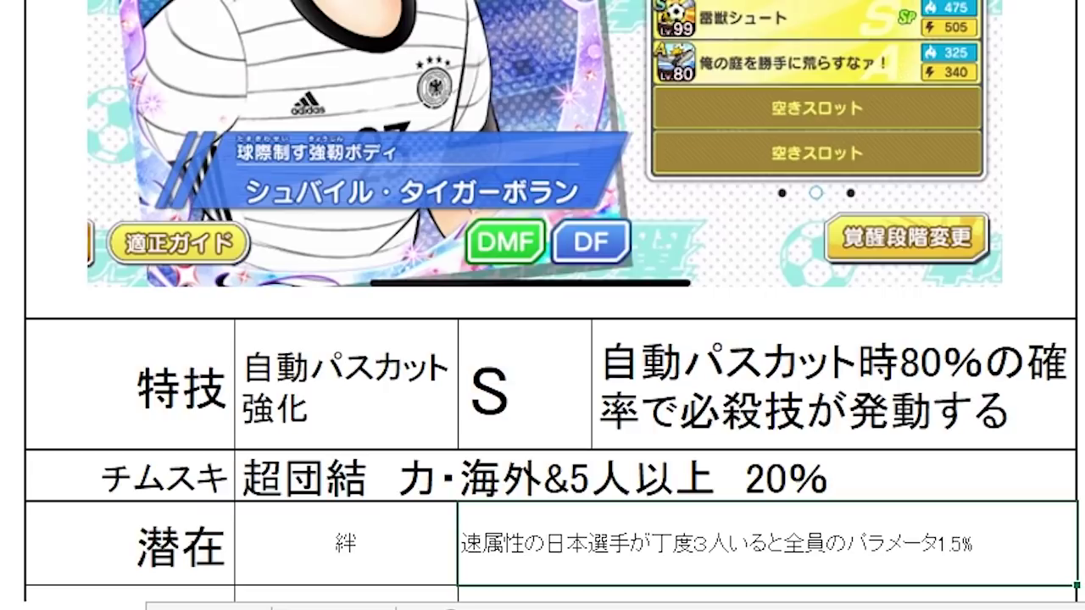
Step: Go through the シュバイル card's three 潜在 entries (絆, パラメータダウン耐性, 火事場の一撃) and read each description
{"action": "scroll", "coordinate": [551, 305], "scroll_direction": "down", "scroll_amount": 3}
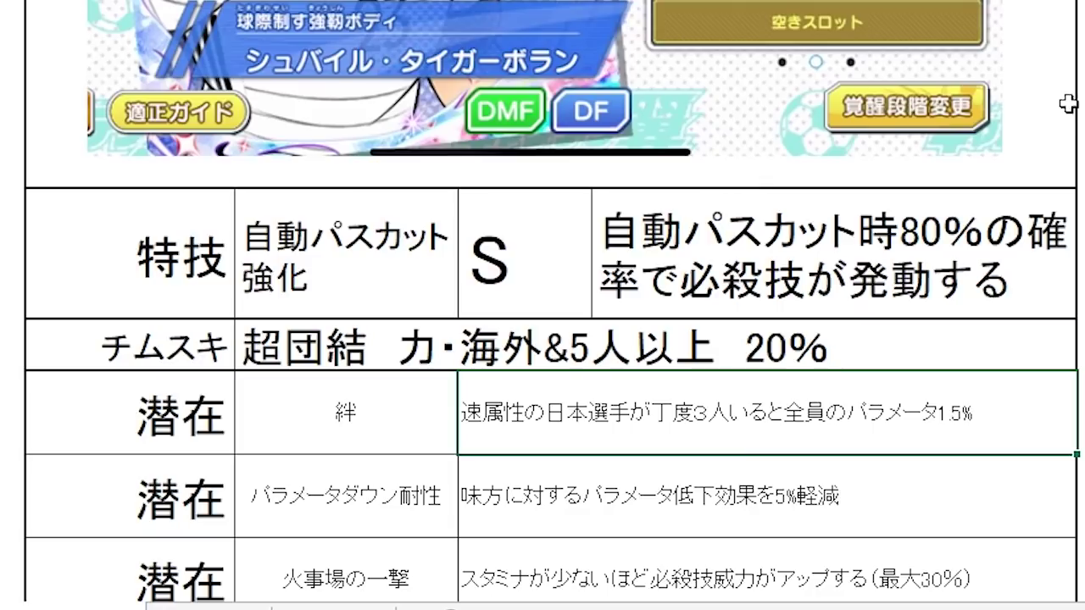
{"action": "scroll", "coordinate": [1067, 103], "scroll_direction": "down", "scroll_amount": 8}
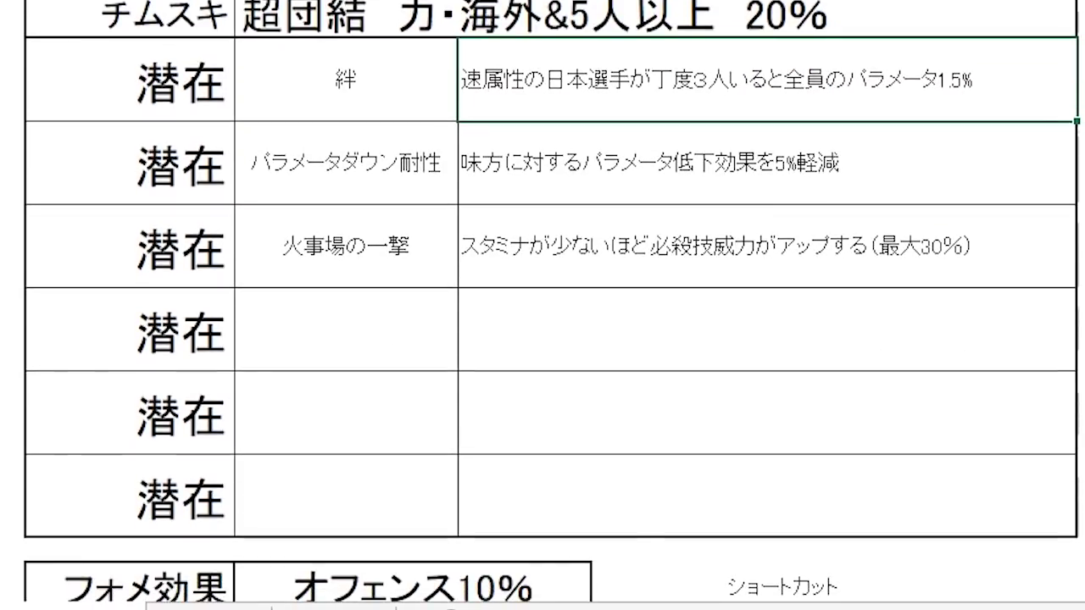
{"action": "left_click", "coordinate": [415, 129]}
{"action": "left_click", "coordinate": [426, 72]}
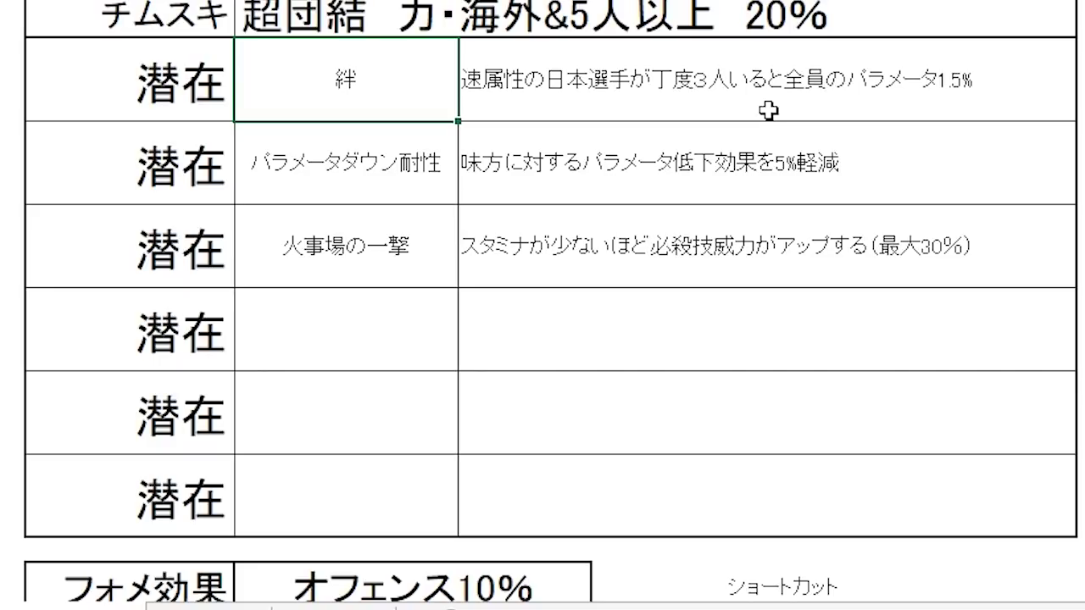
{"action": "left_click", "coordinate": [843, 112]}
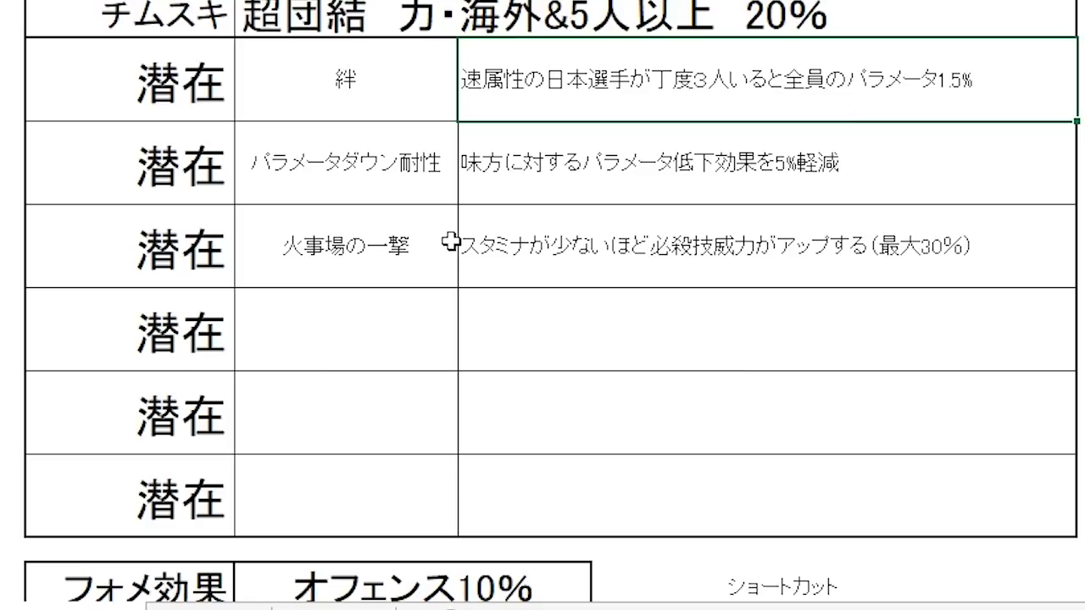
{"action": "left_click", "coordinate": [408, 182]}
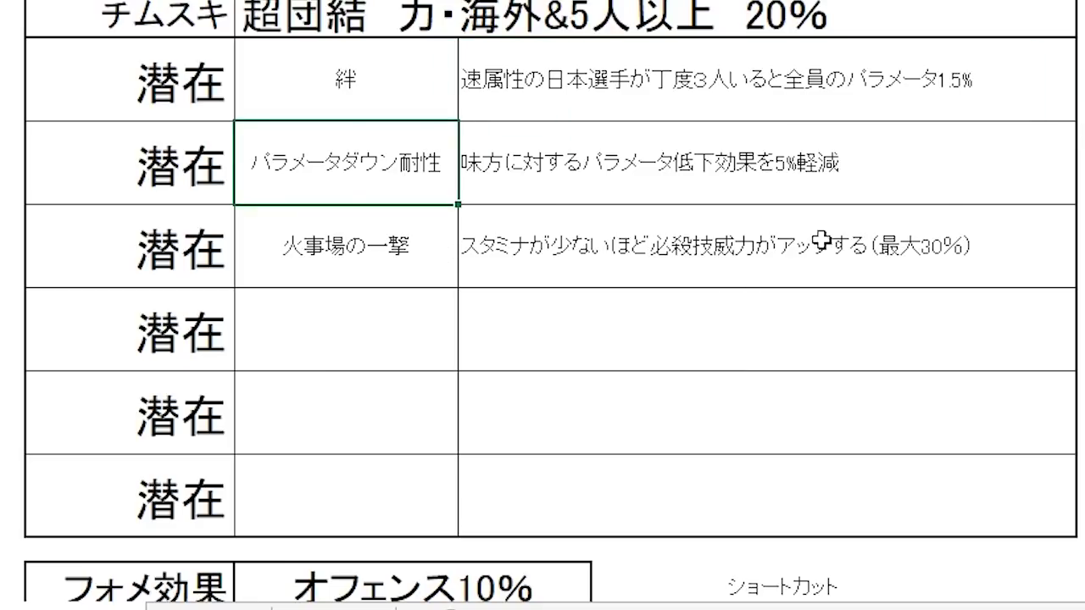
{"action": "left_click", "coordinate": [952, 166]}
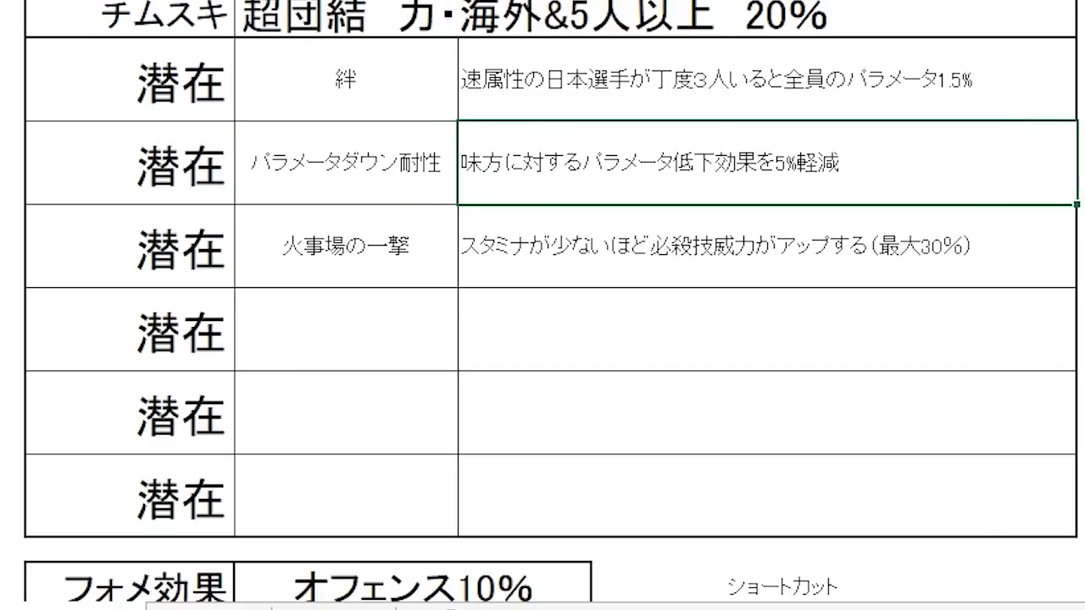
{"action": "left_click", "coordinate": [429, 271]}
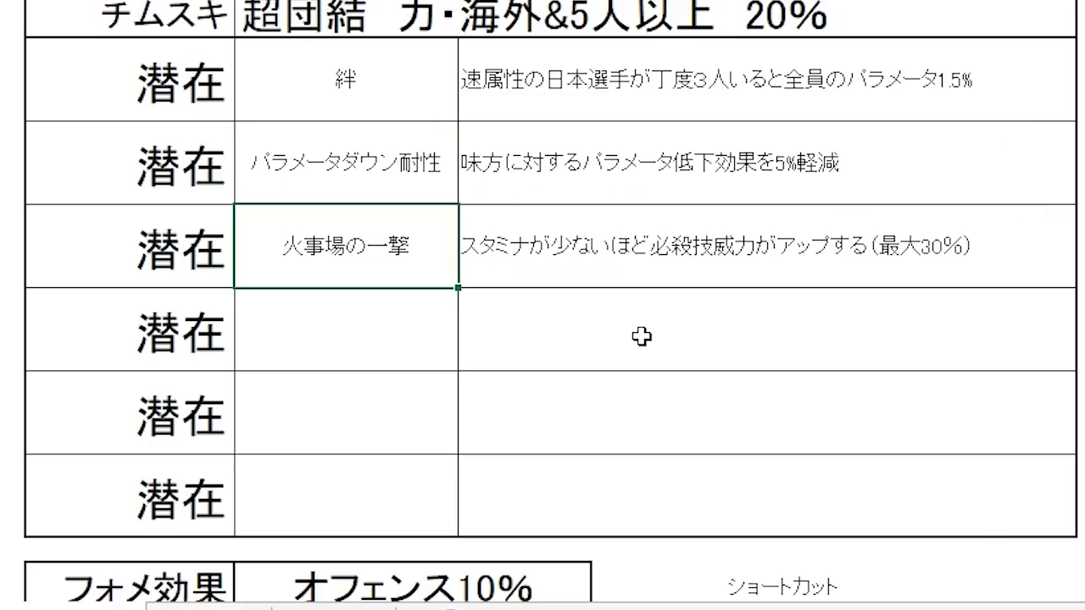
{"action": "left_click", "coordinate": [837, 277]}
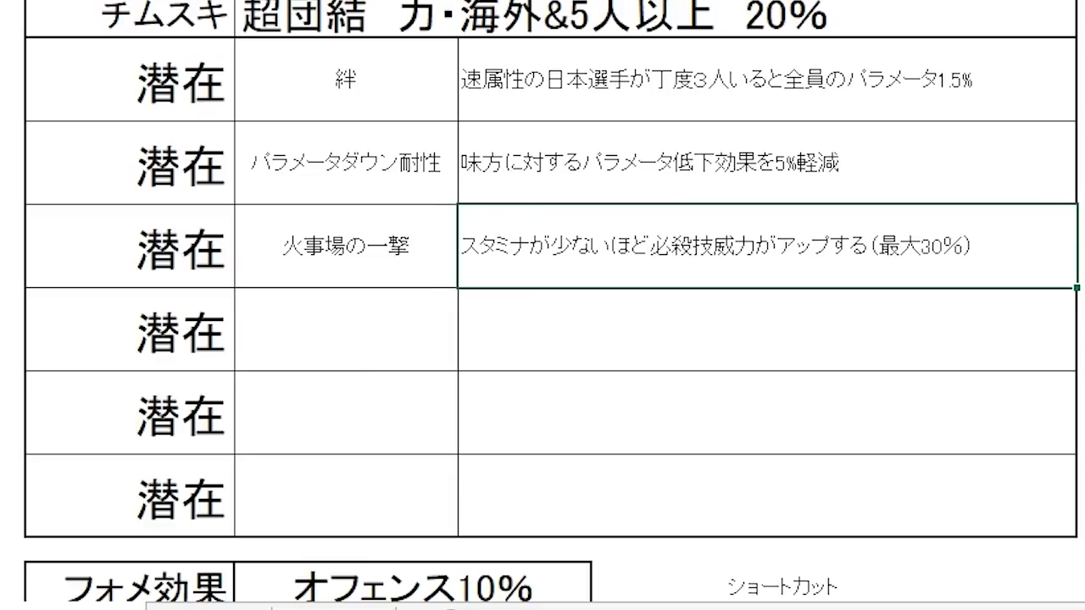
Step: Check the フォメ効果, チムスキ and スタミナ settings above the card's stat table
{"action": "scroll", "coordinate": [543, 305], "scroll_direction": "down", "scroll_amount": 3}
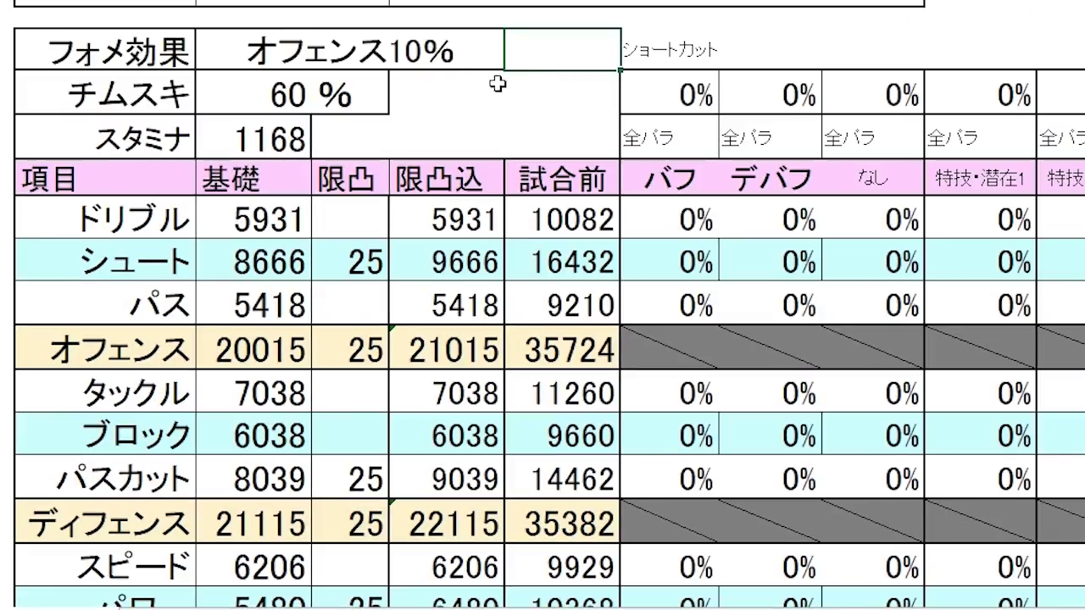
{"action": "left_click", "coordinate": [471, 91]}
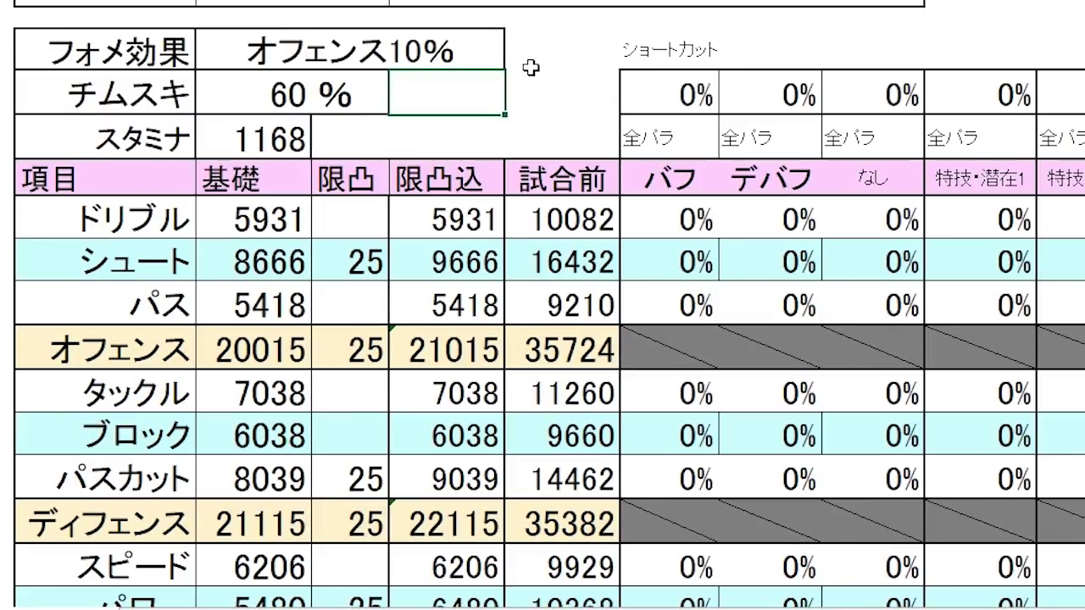
{"action": "left_click", "coordinate": [356, 138]}
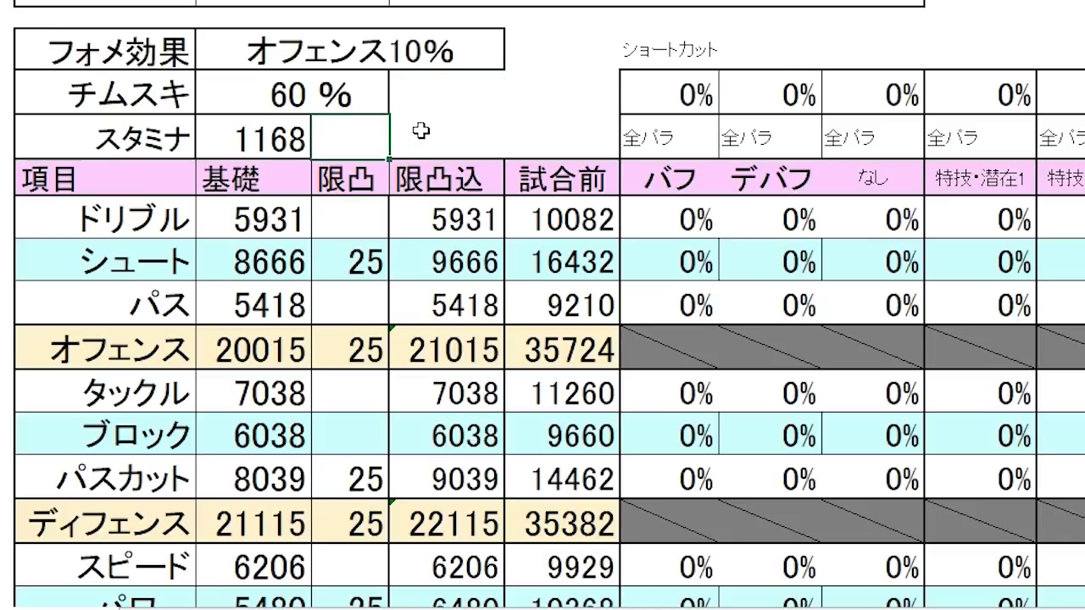
{"action": "left_click", "coordinate": [427, 86]}
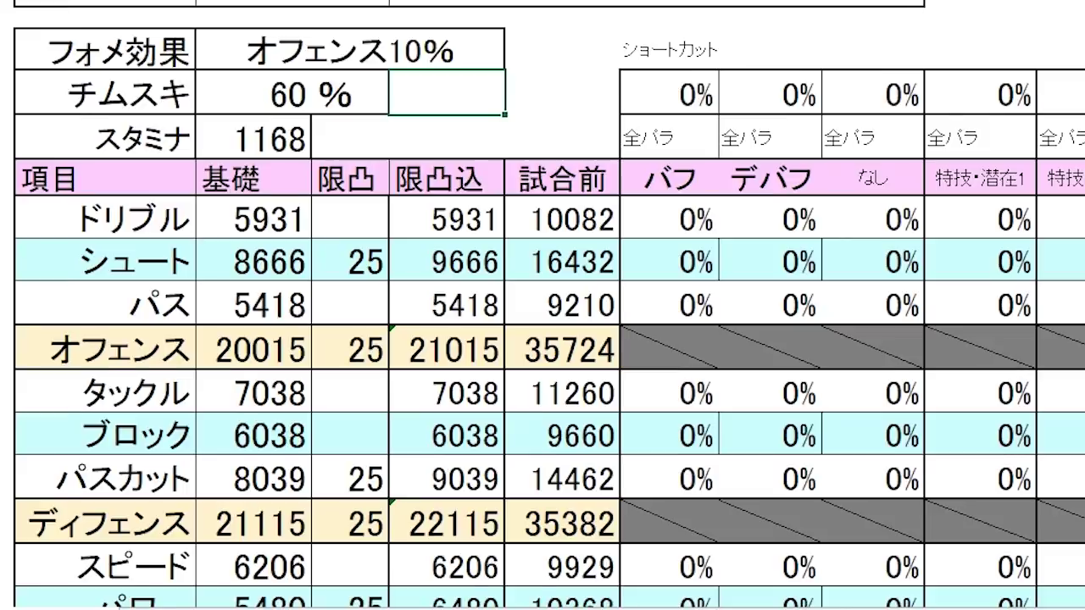
Step: Examine the 限凸 values for シュート, パスカット, パワー and テクニック in the stat table
{"action": "scroll", "coordinate": [567, 44], "scroll_direction": "down", "scroll_amount": 2}
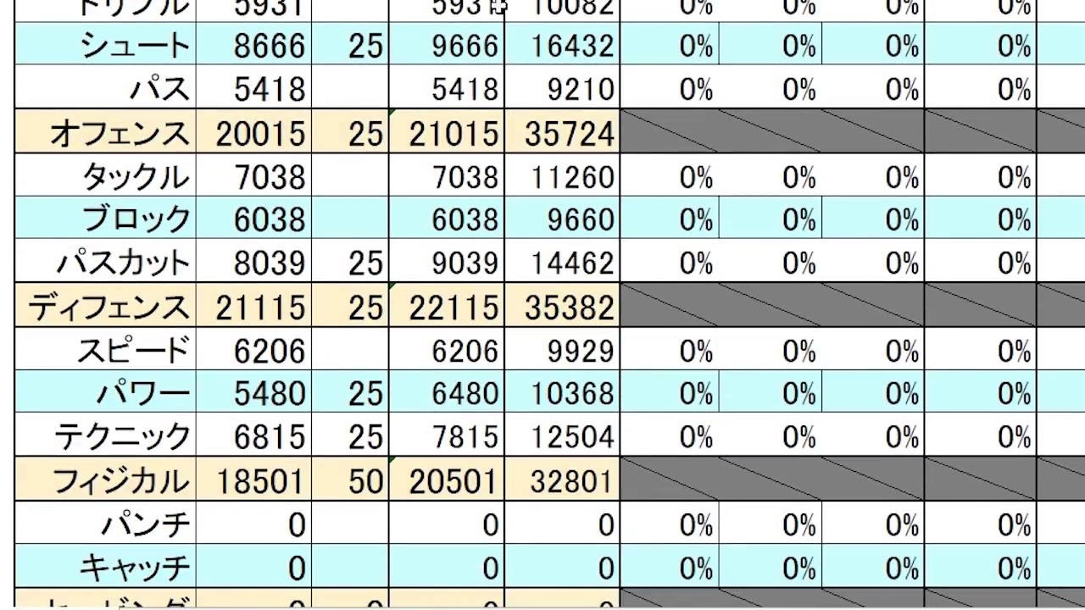
{"action": "left_click", "coordinate": [340, 44]}
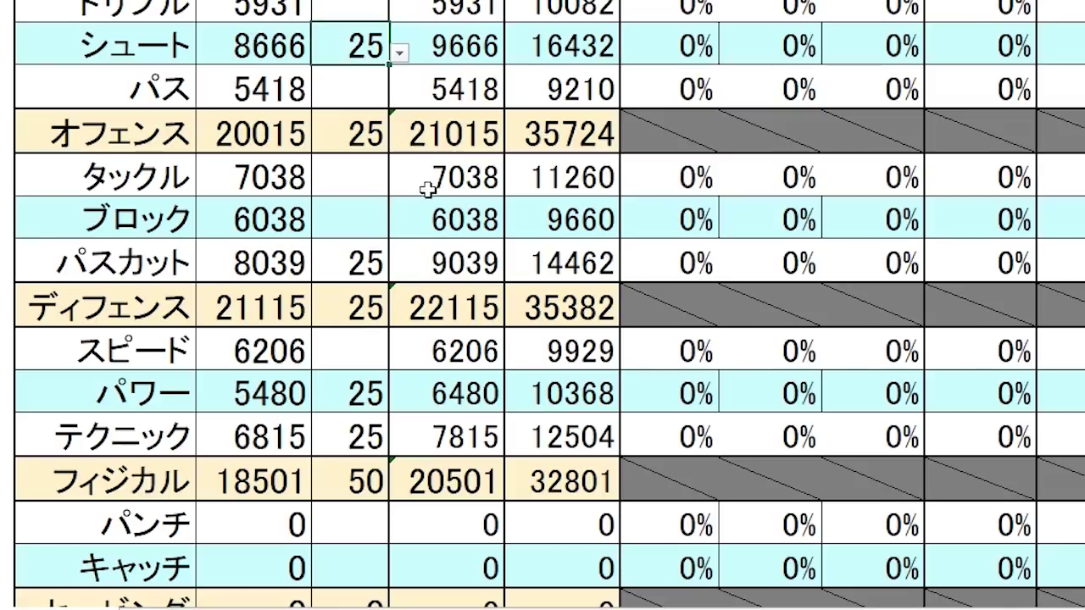
{"action": "left_click", "coordinate": [361, 394]}
{"action": "left_click", "coordinate": [359, 254]}
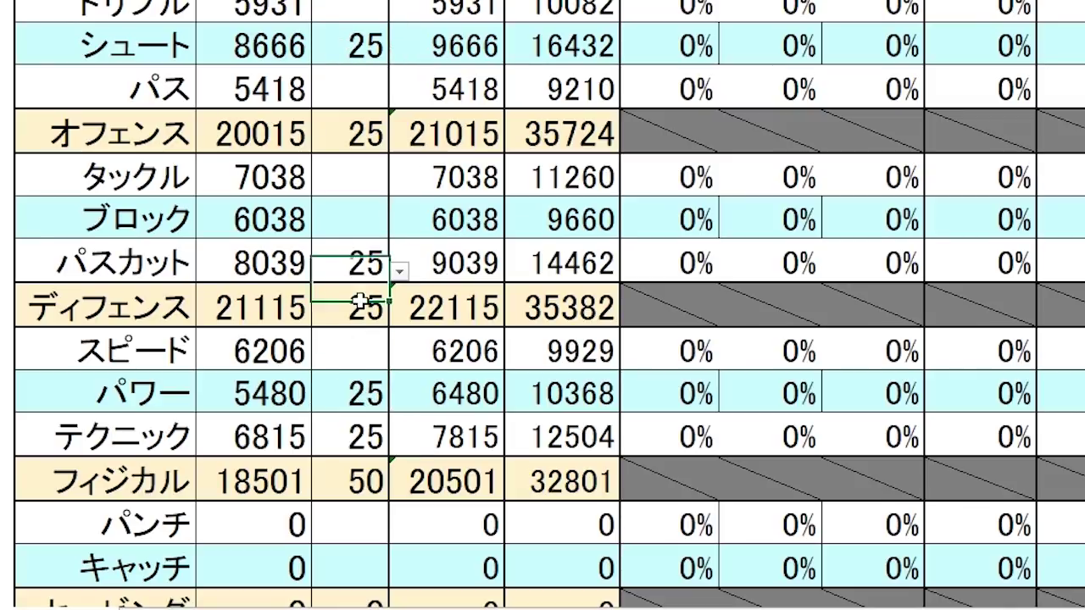
{"action": "left_click", "coordinate": [347, 433]}
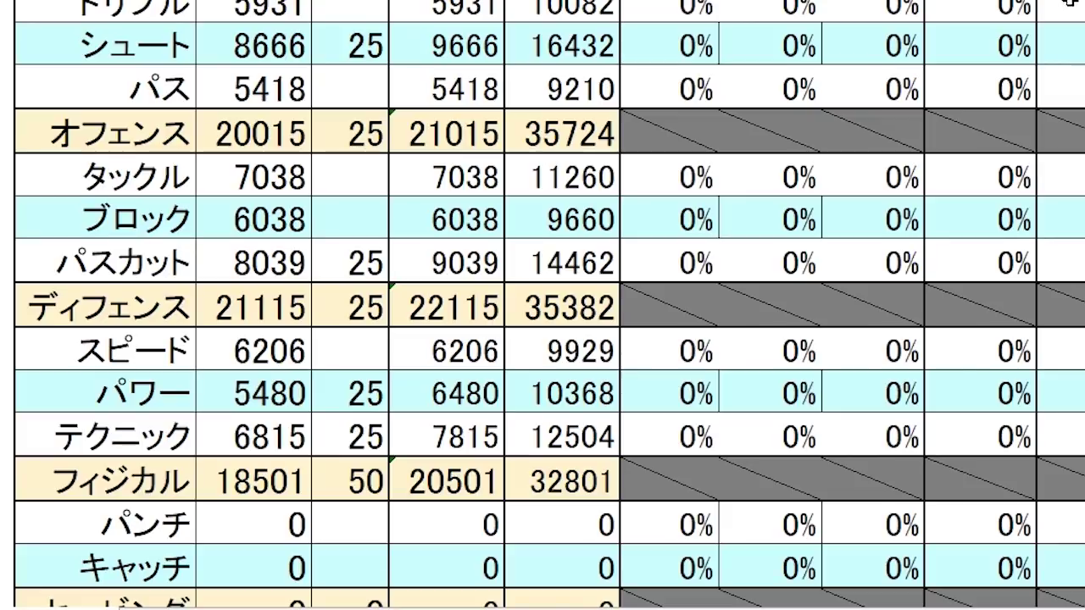
Step: In the 試合中能力値 table, compare the 高浮 得意 ability value with the plain シュート value
{"action": "scroll", "coordinate": [542, 305], "scroll_direction": "up", "scroll_amount": 10}
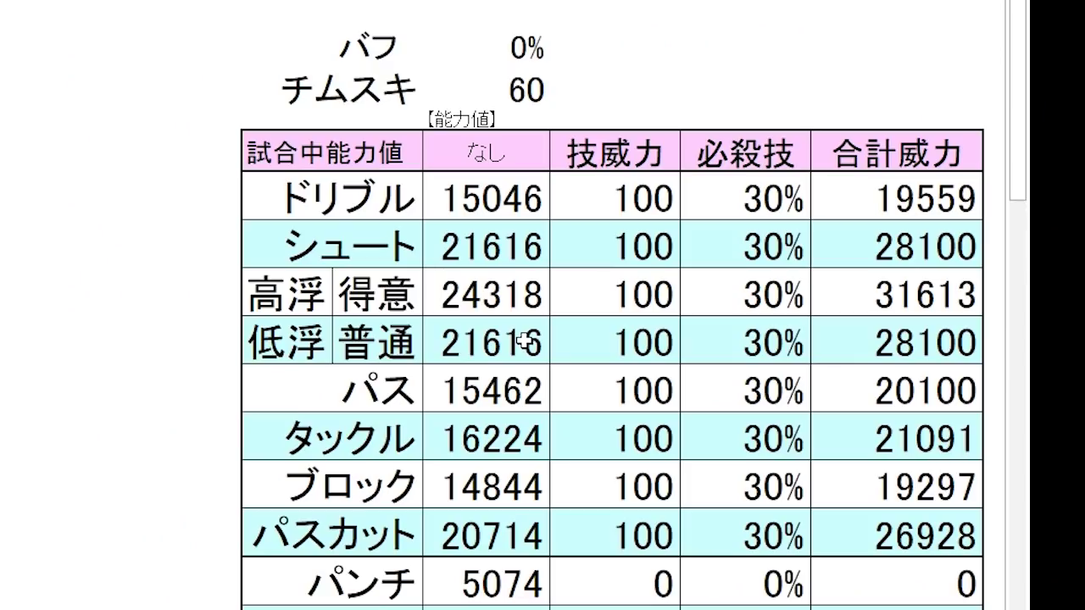
{"action": "left_click", "coordinate": [466, 288]}
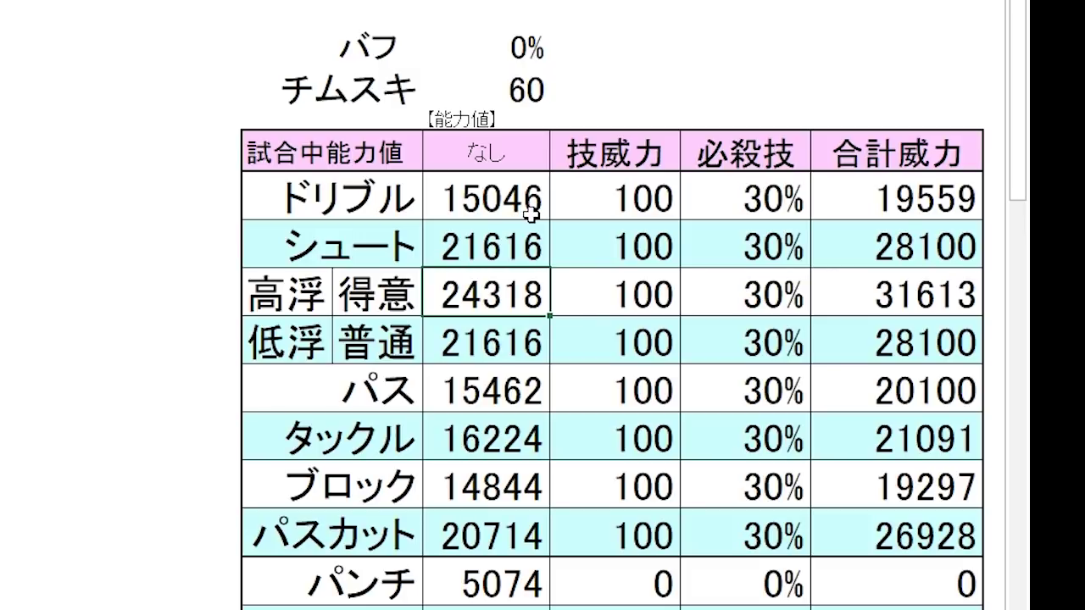
{"action": "left_click", "coordinate": [396, 303]}
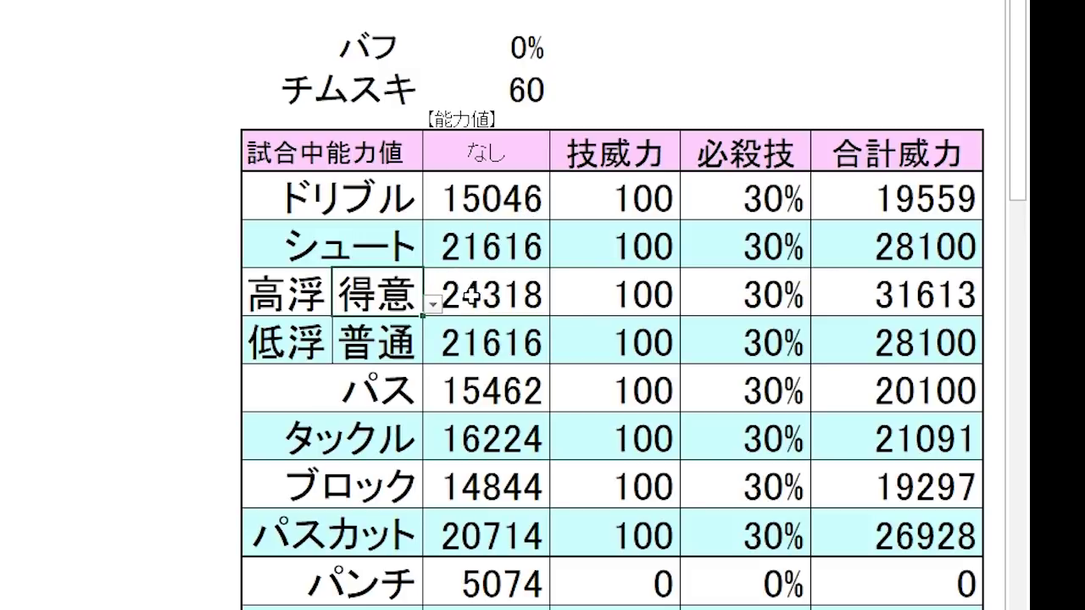
{"action": "left_click", "coordinate": [472, 295]}
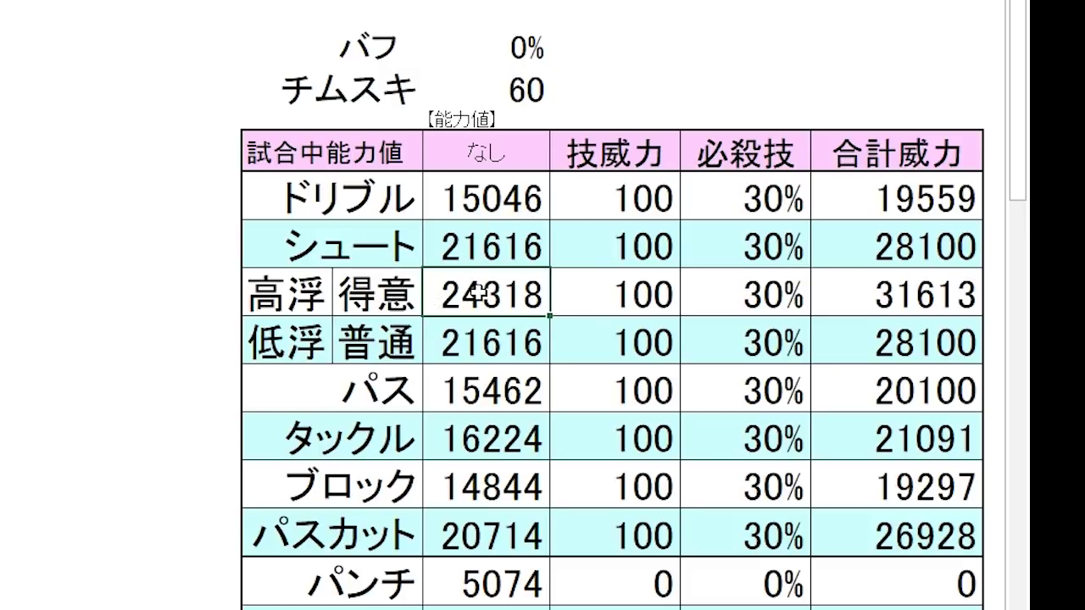
{"action": "left_click", "coordinate": [523, 245]}
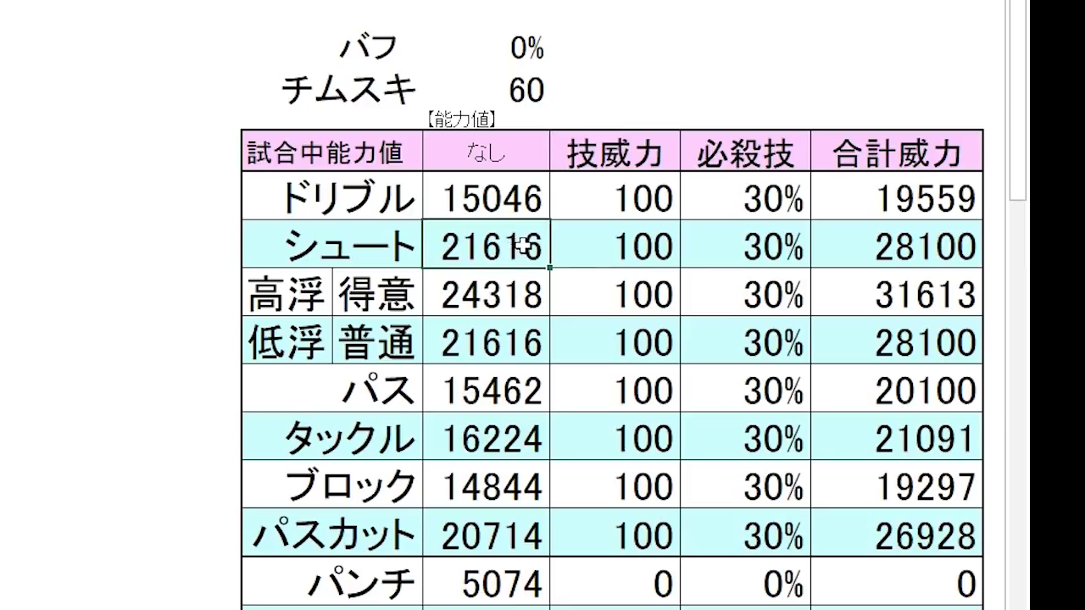
{"action": "left_click", "coordinate": [666, 100]}
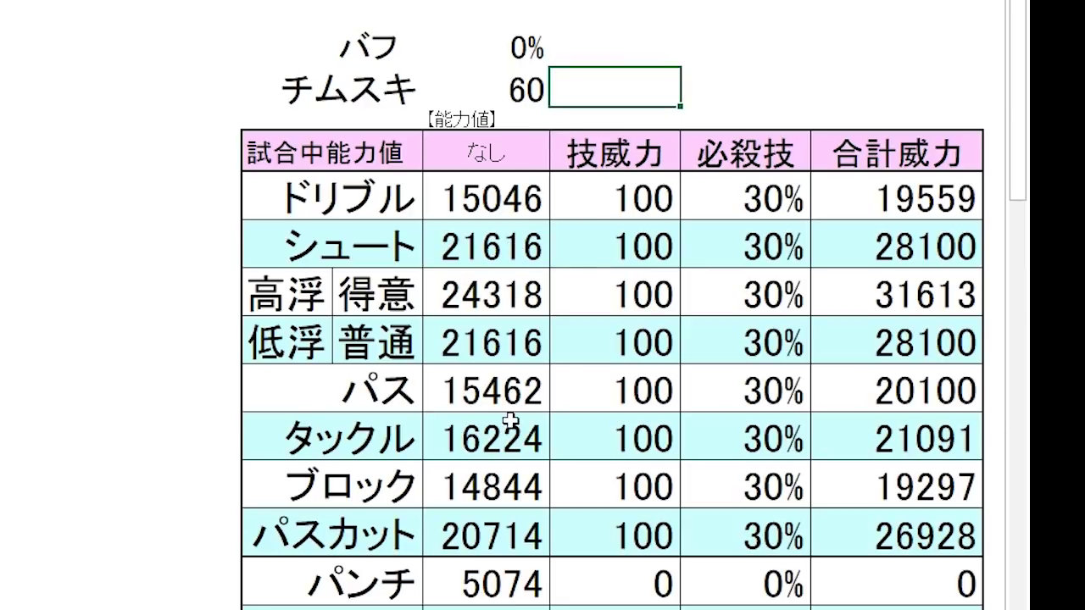
Step: Review the in-match ability values for シュート, タックル, ブロック and パスカット
{"action": "left_click", "coordinate": [522, 276]}
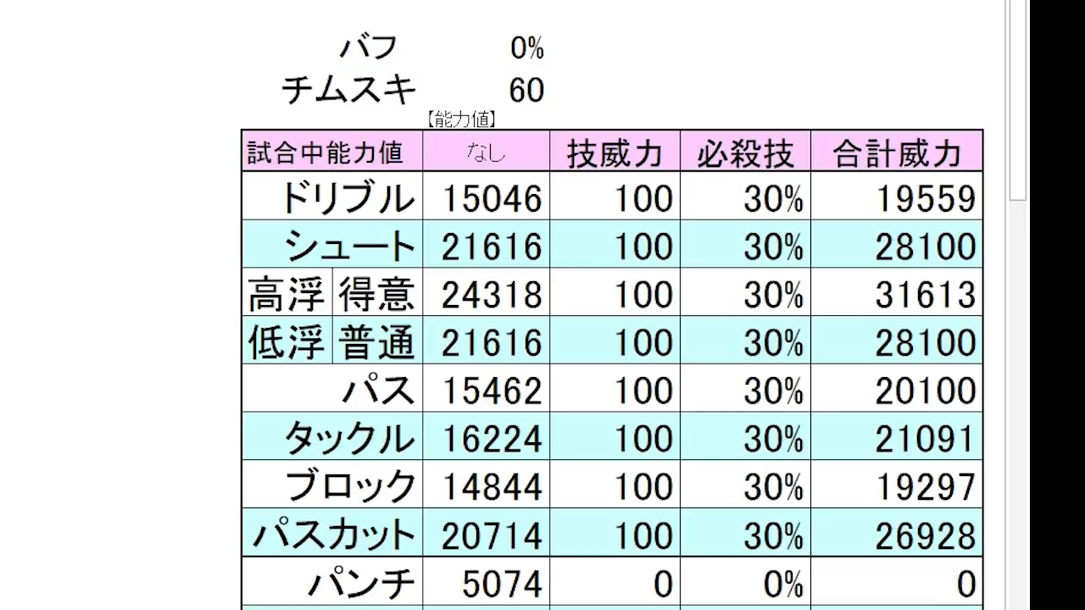
{"action": "left_click", "coordinate": [497, 240]}
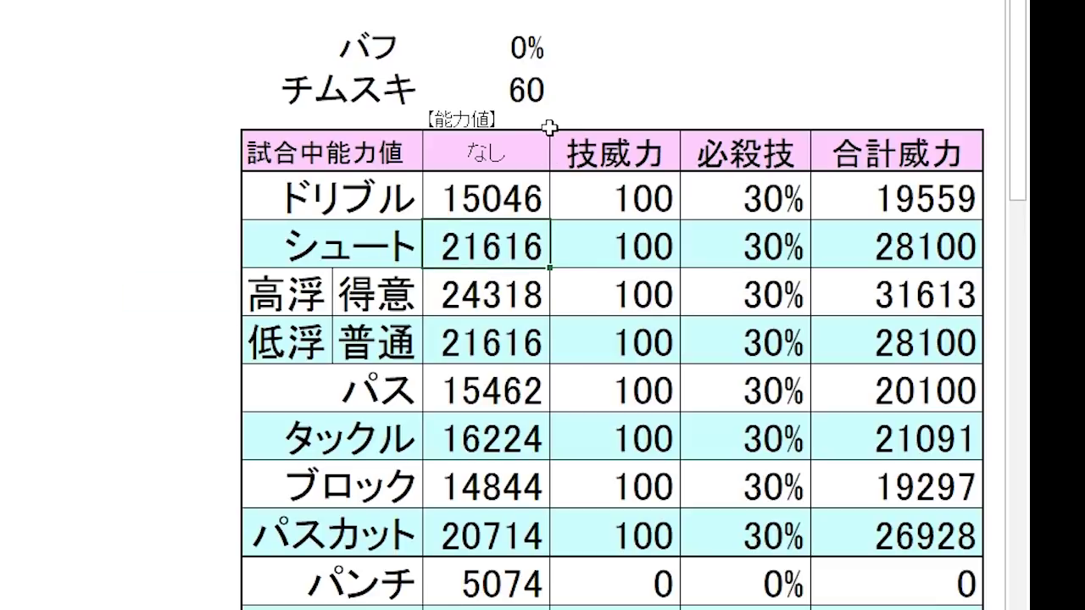
{"action": "left_click", "coordinate": [509, 532]}
{"action": "left_click", "coordinate": [516, 451]}
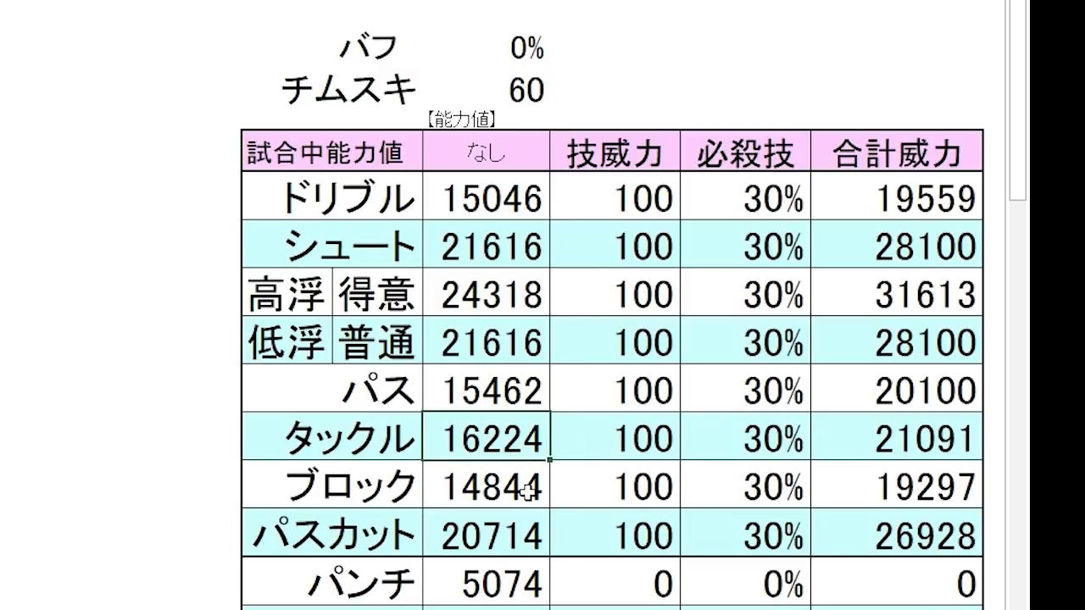
{"action": "left_click", "coordinate": [527, 489]}
{"action": "left_click", "coordinate": [526, 536]}
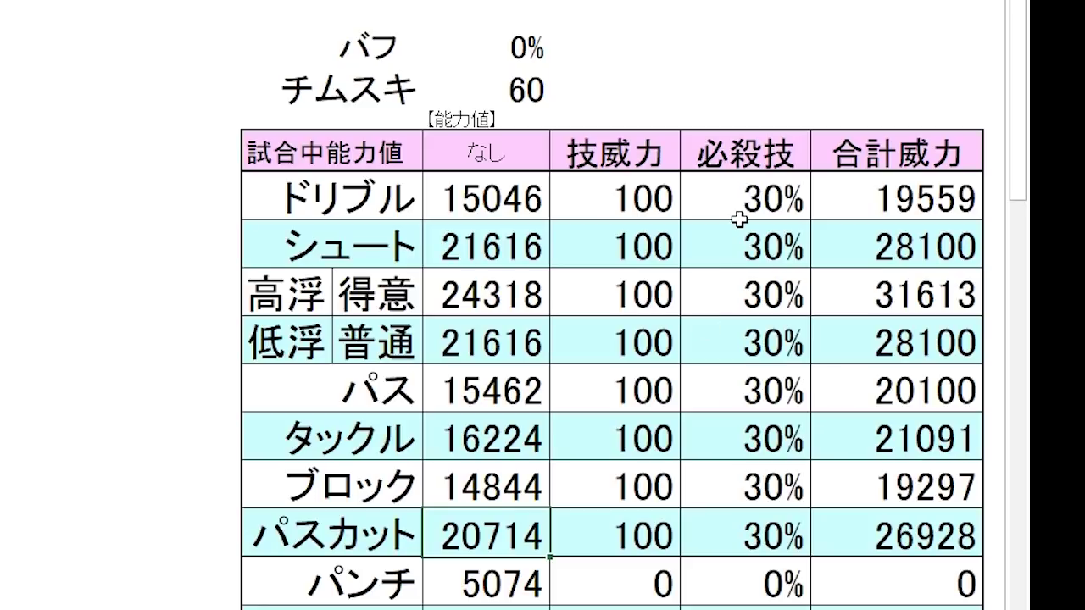
{"action": "left_click", "coordinate": [734, 96]}
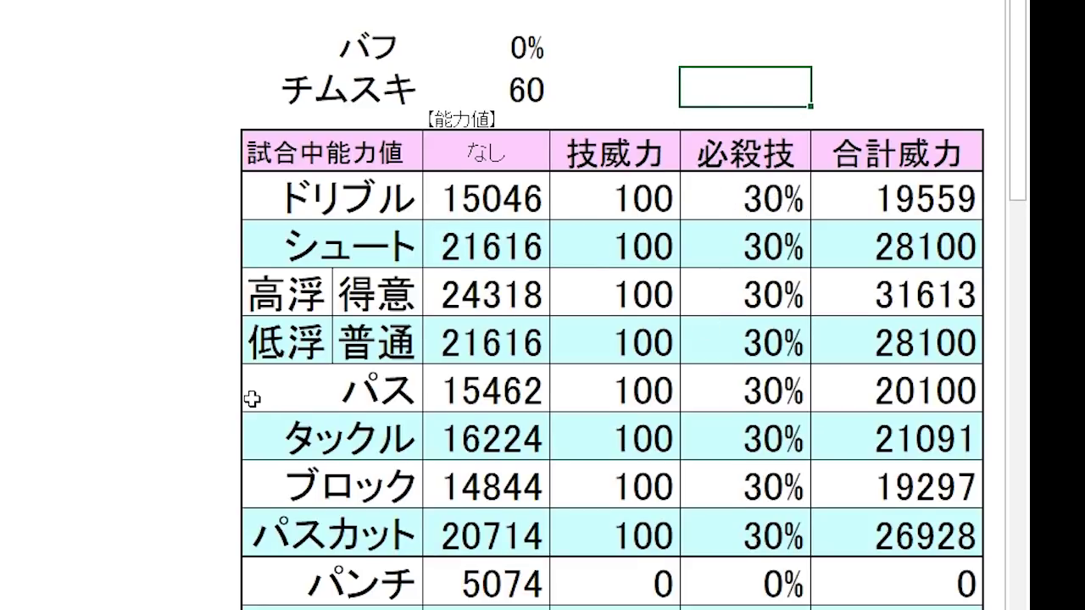
Step: Look through the rest of the in-match table and check the 必殺技 percentages from ドリブル to パスカット
{"action": "scroll", "coordinate": [286, 380], "scroll_direction": "down", "scroll_amount": 3}
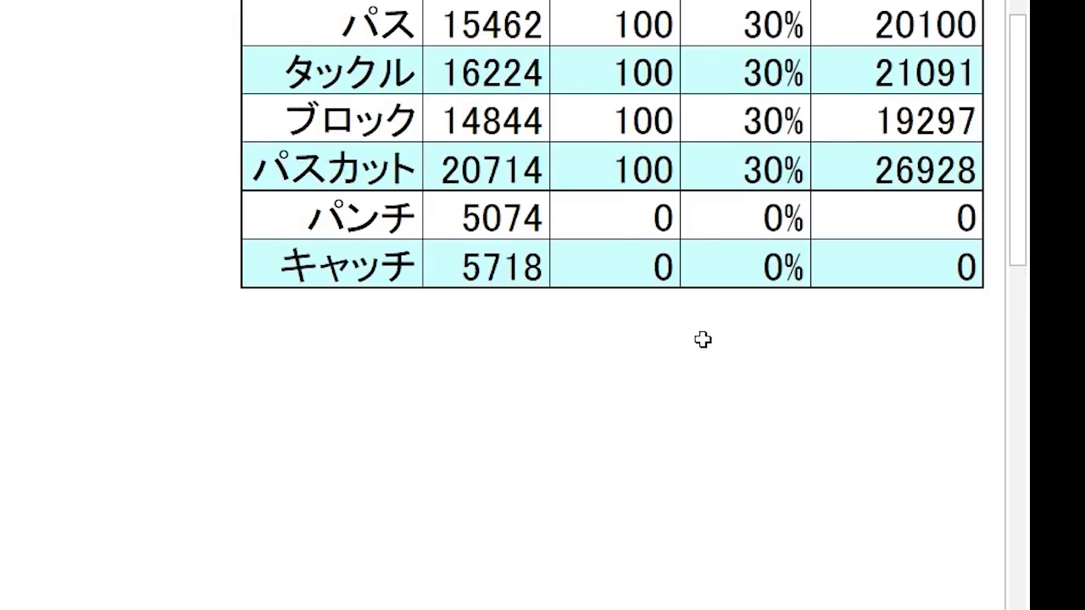
{"action": "scroll", "coordinate": [703, 339], "scroll_direction": "up", "scroll_amount": 3}
{"action": "left_click_drag", "start_coordinate": [778, 203], "coordinate": [772, 536]}
{"action": "left_click", "coordinate": [896, 72]}
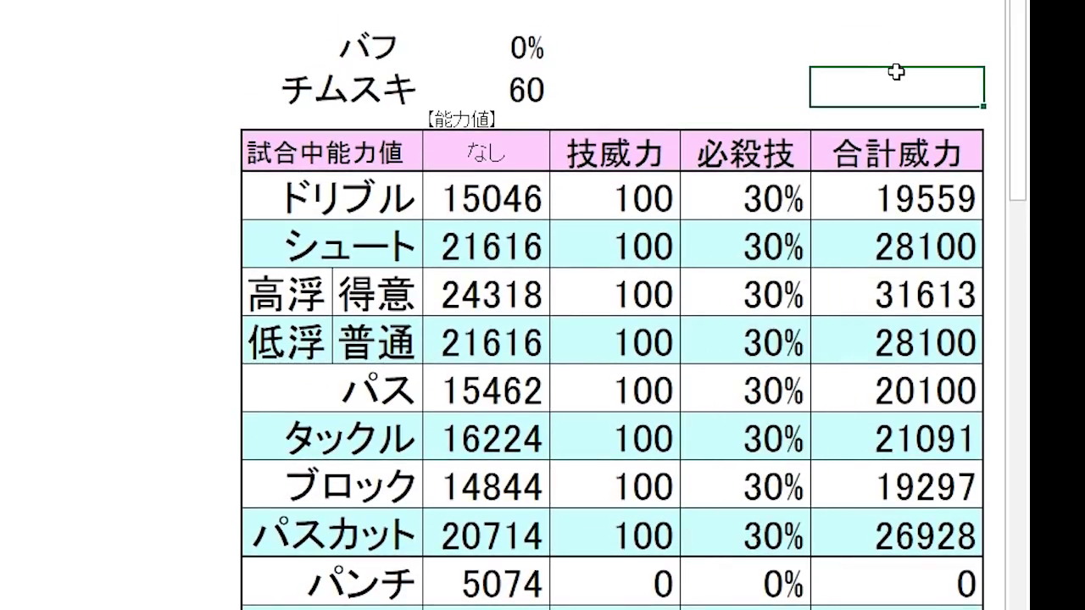
Step: Examine the 合計威力 values for シュート, 高浮, タックル and パスカット
{"action": "left_click", "coordinate": [922, 245]}
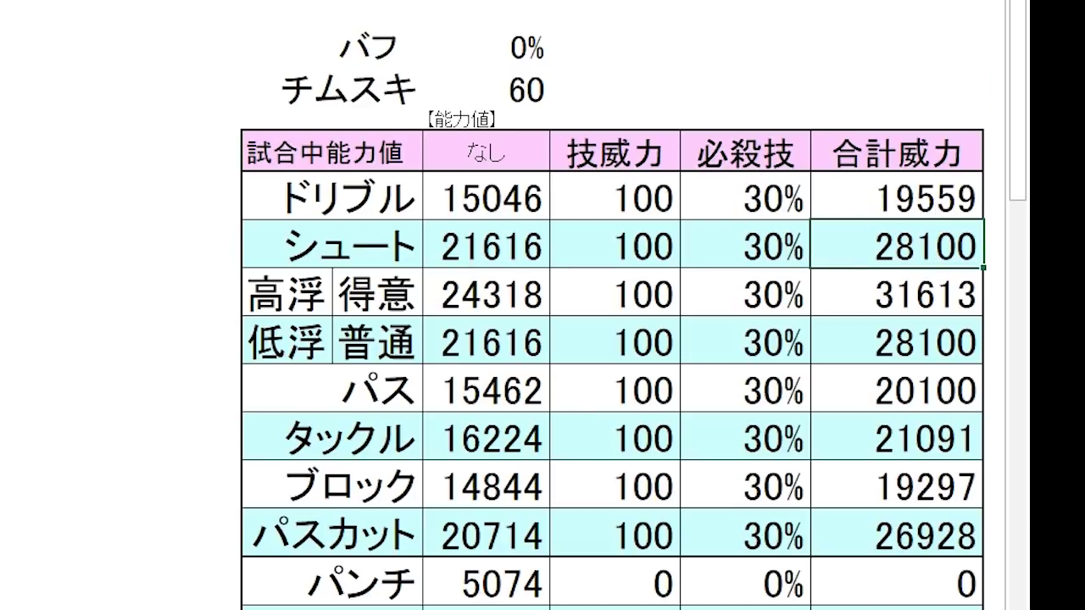
{"action": "left_click", "coordinate": [894, 322]}
{"action": "left_click", "coordinate": [901, 306]}
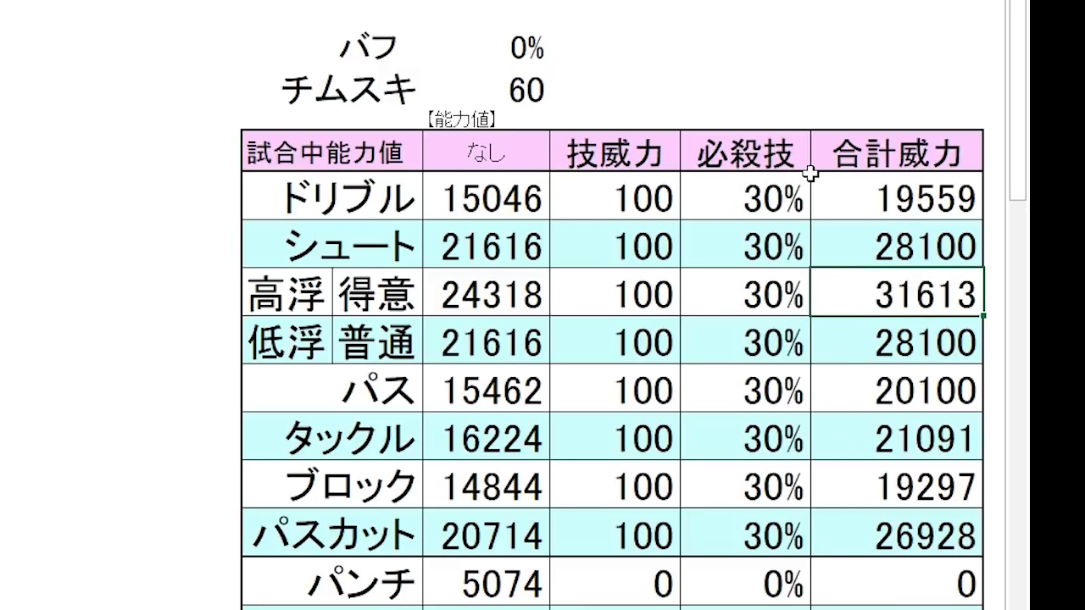
{"action": "left_click", "coordinate": [894, 256]}
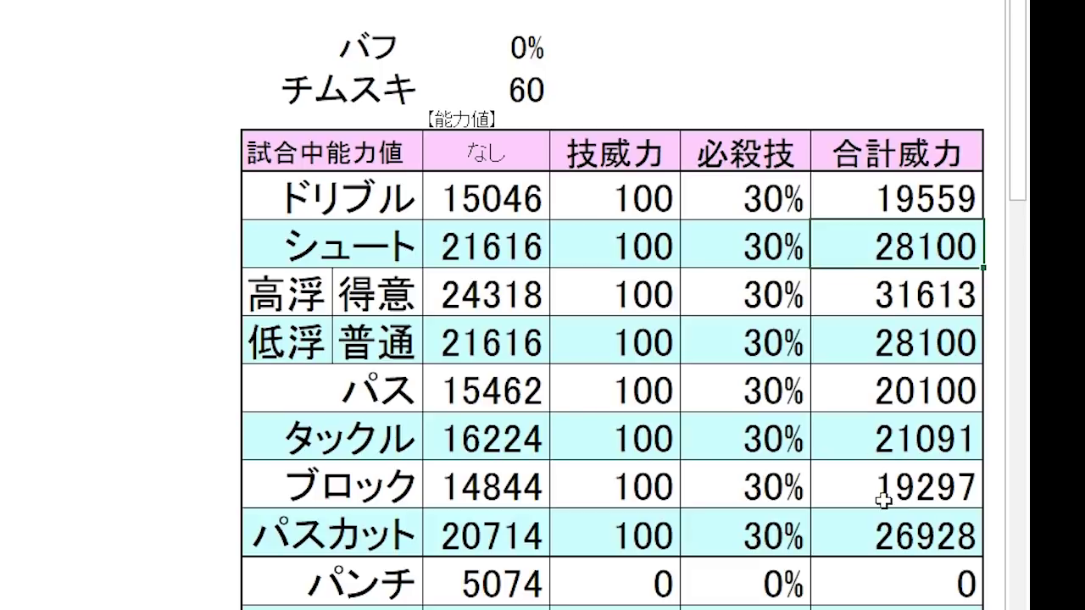
{"action": "left_click", "coordinate": [958, 438]}
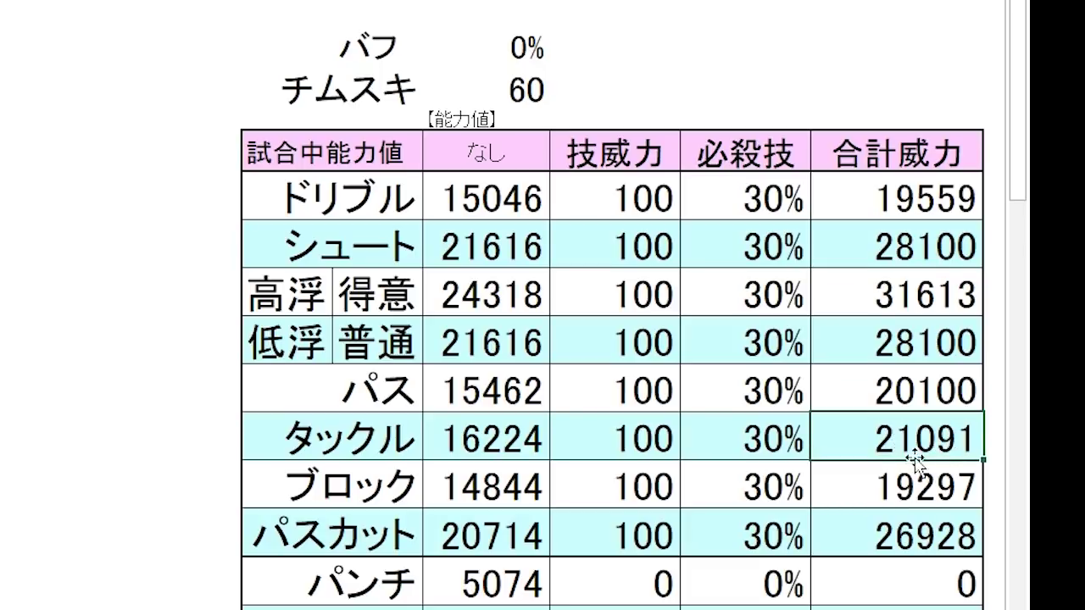
{"action": "left_click", "coordinate": [904, 526]}
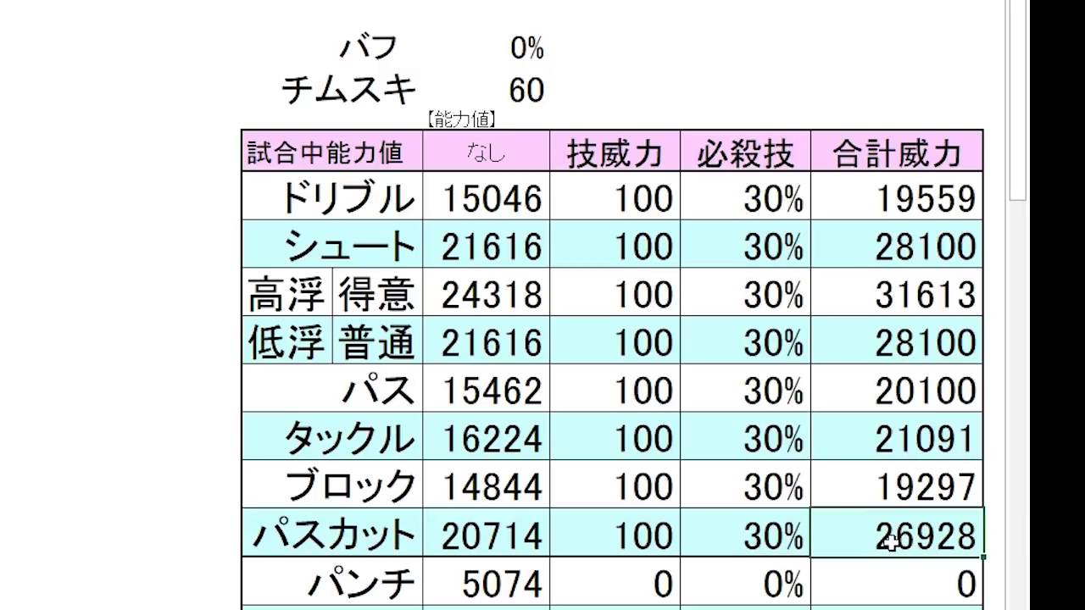
{"action": "left_click", "coordinate": [930, 427]}
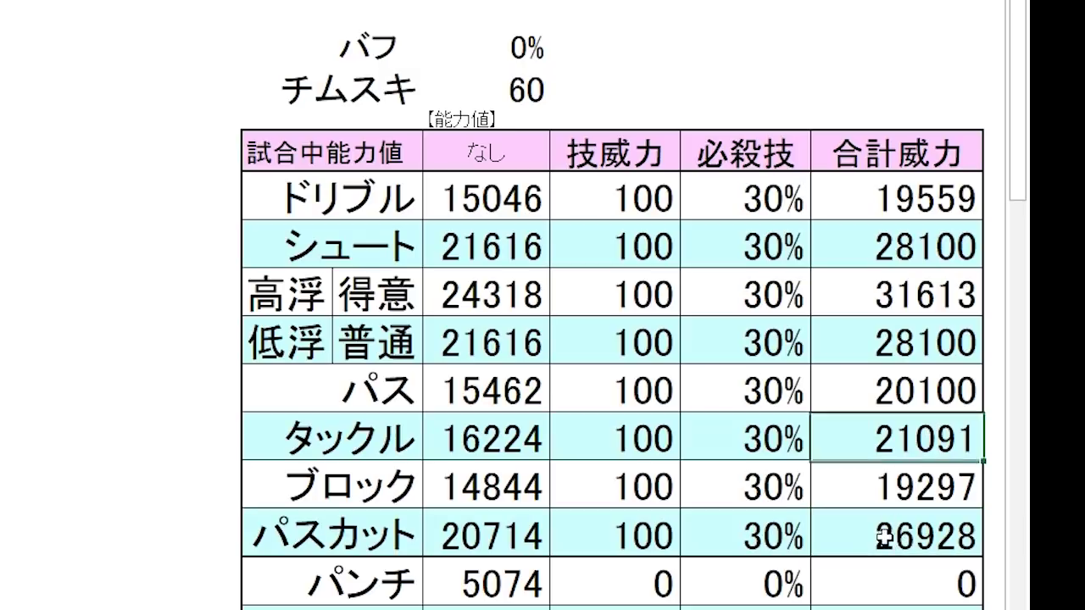
Step: Compare the 合計威力 values of パスカット and タックル in the 試合中能力値 table
{"action": "left_click", "coordinate": [886, 534]}
{"action": "left_click", "coordinate": [911, 436]}
{"action": "left_click", "coordinate": [907, 533]}
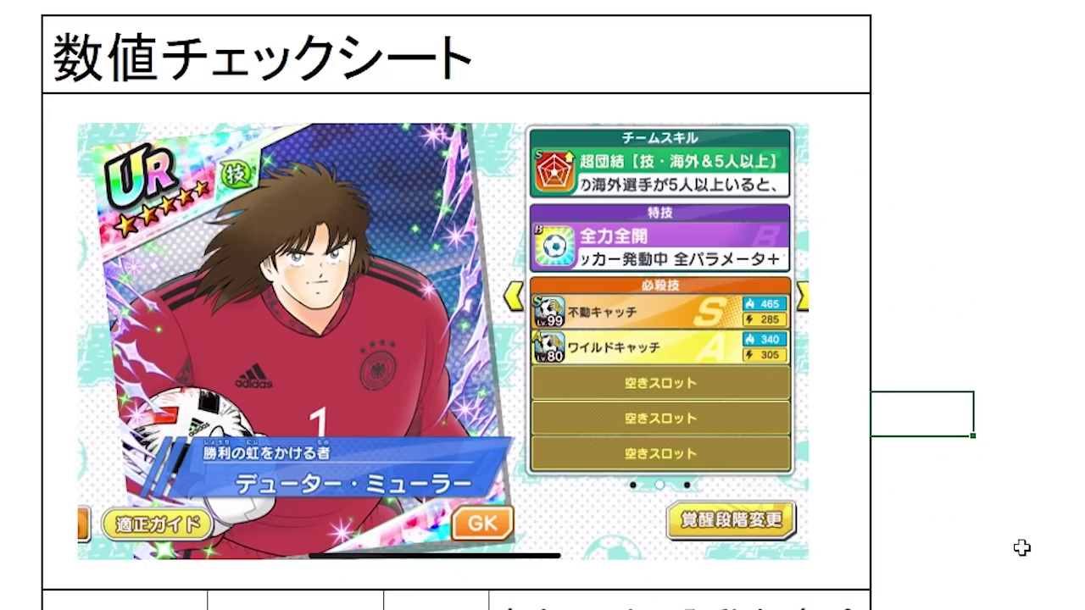
{"action": "left_click", "coordinate": [1017, 538]}
{"action": "left_click", "coordinate": [1015, 589]}
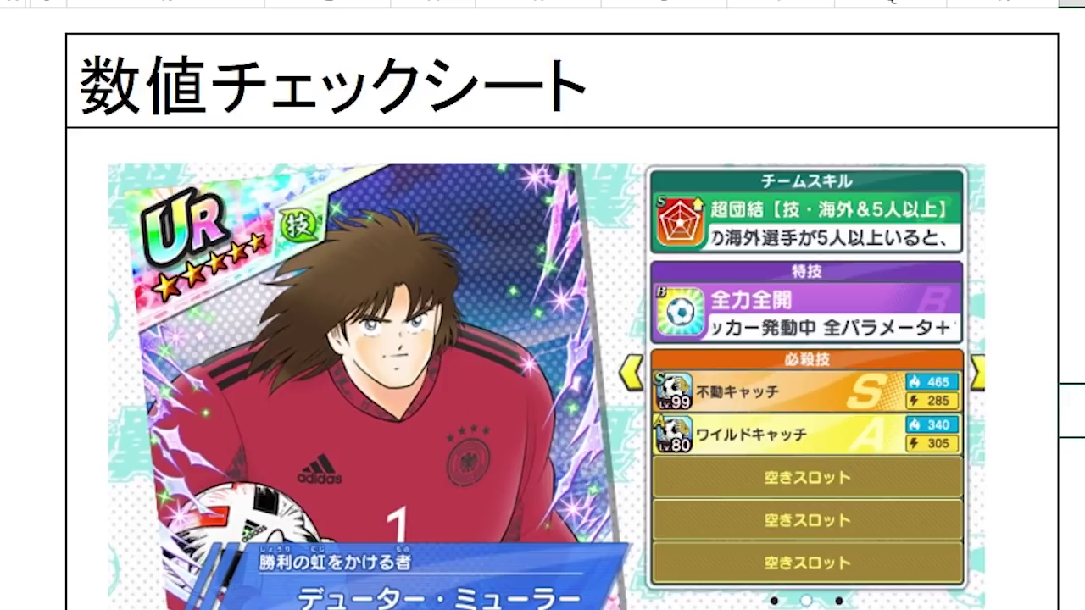
{"action": "left_click", "coordinate": [1032, 453]}
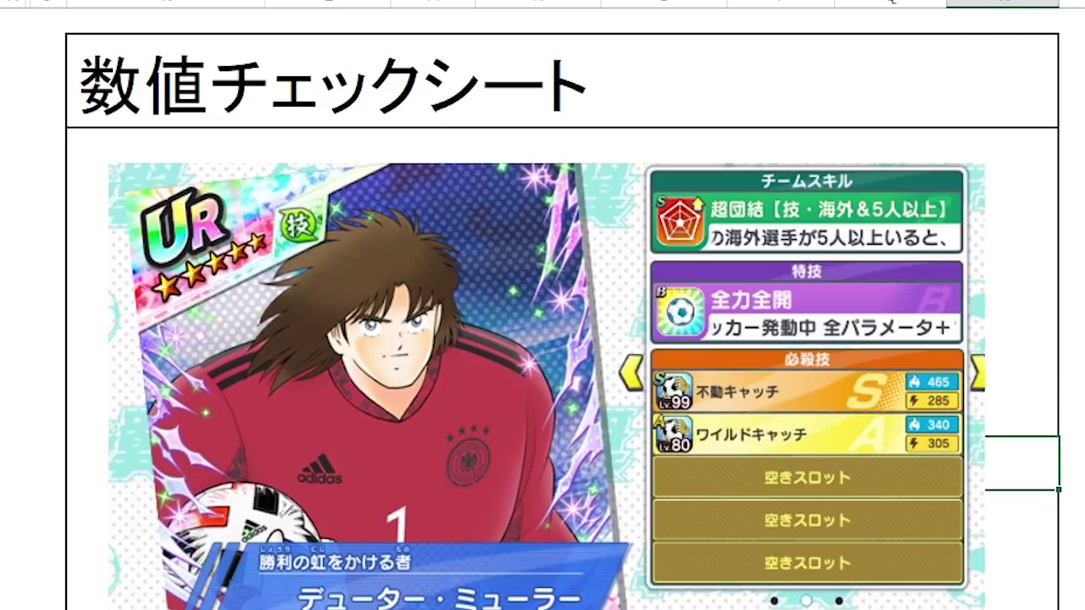
{"action": "left_click", "coordinate": [1070, 463]}
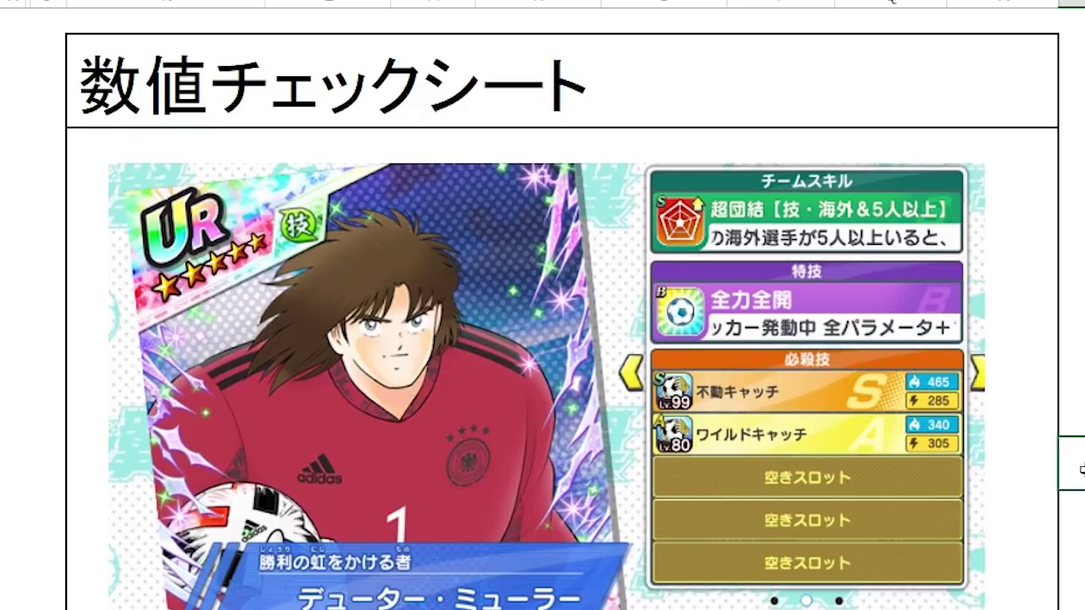
{"action": "left_click", "coordinate": [1033, 442]}
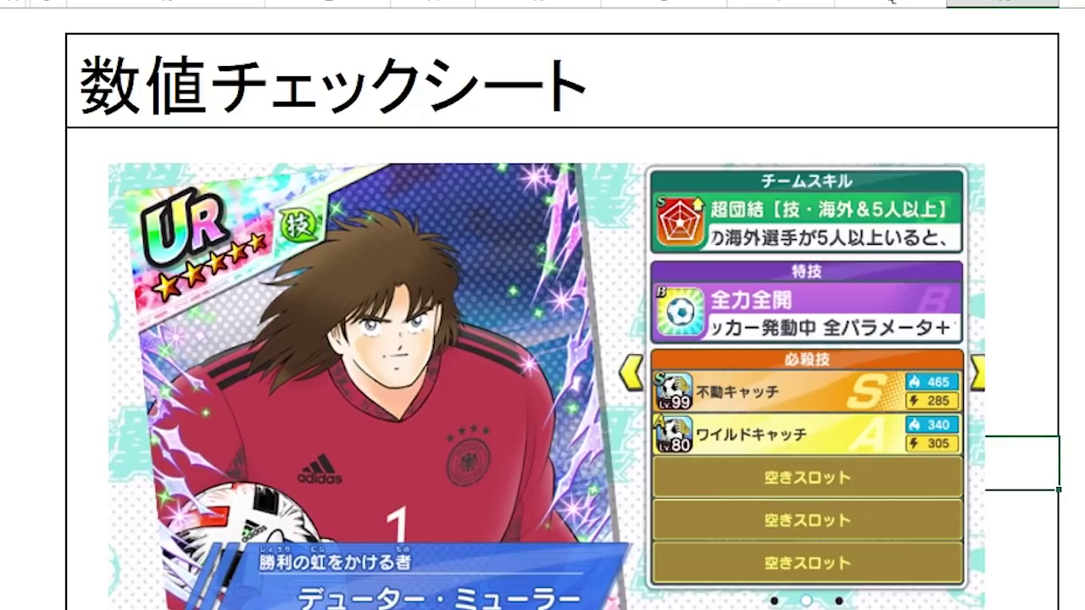
{"action": "left_click", "coordinate": [1065, 462]}
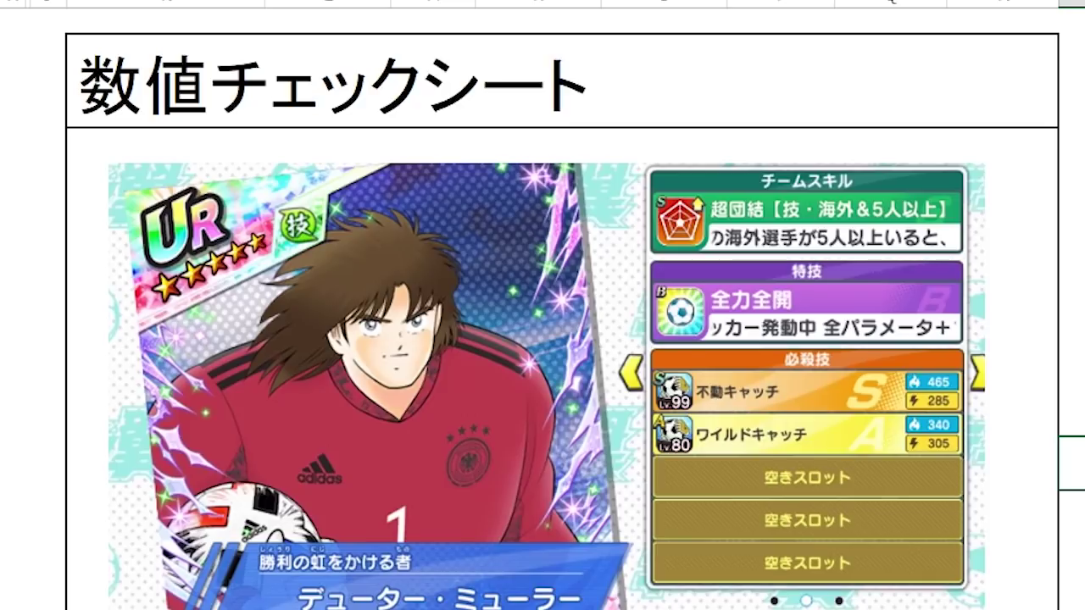
Step: Review the 特技 全力全開, its rank and effect, and the チムスキ 超団結 on the デューター・ミューラー check sheet
{"action": "scroll", "coordinate": [562, 339], "scroll_direction": "down", "scroll_amount": 5}
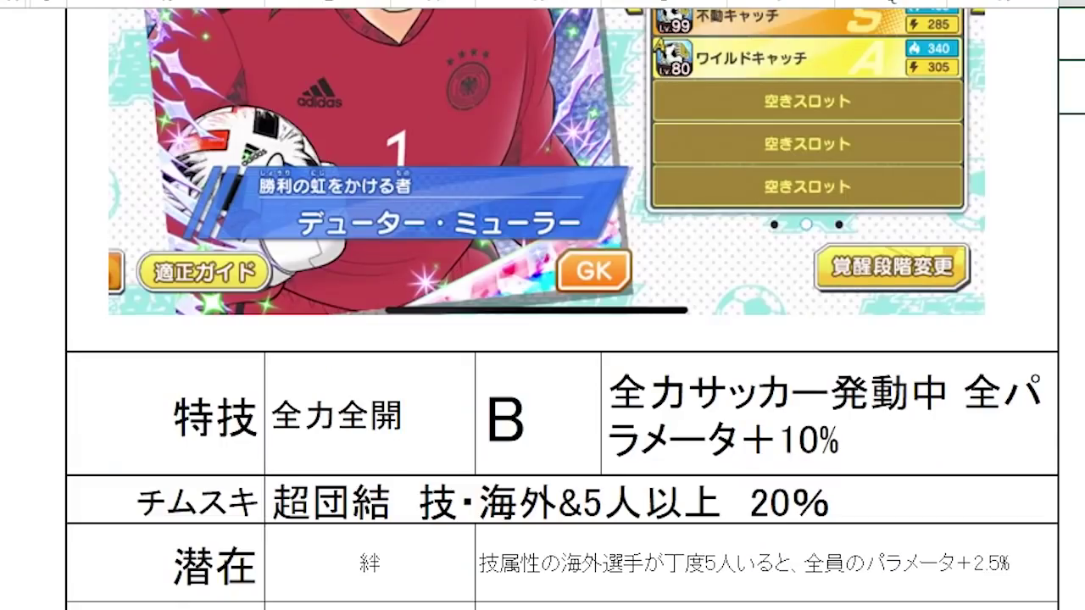
{"action": "left_click", "coordinate": [441, 451]}
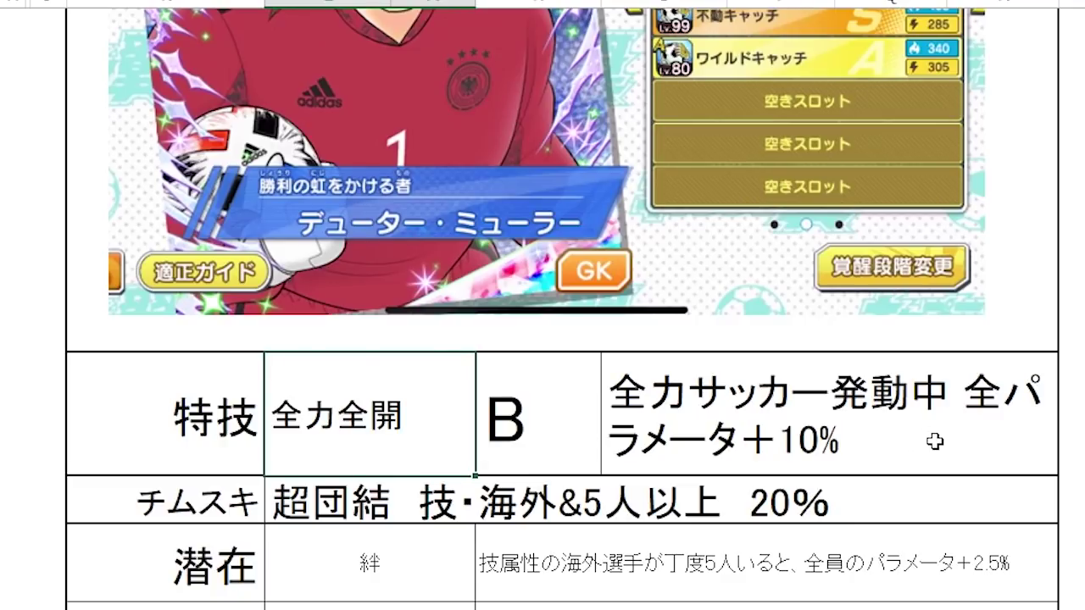
{"action": "left_click", "coordinate": [563, 438]}
{"action": "left_click", "coordinate": [785, 421]}
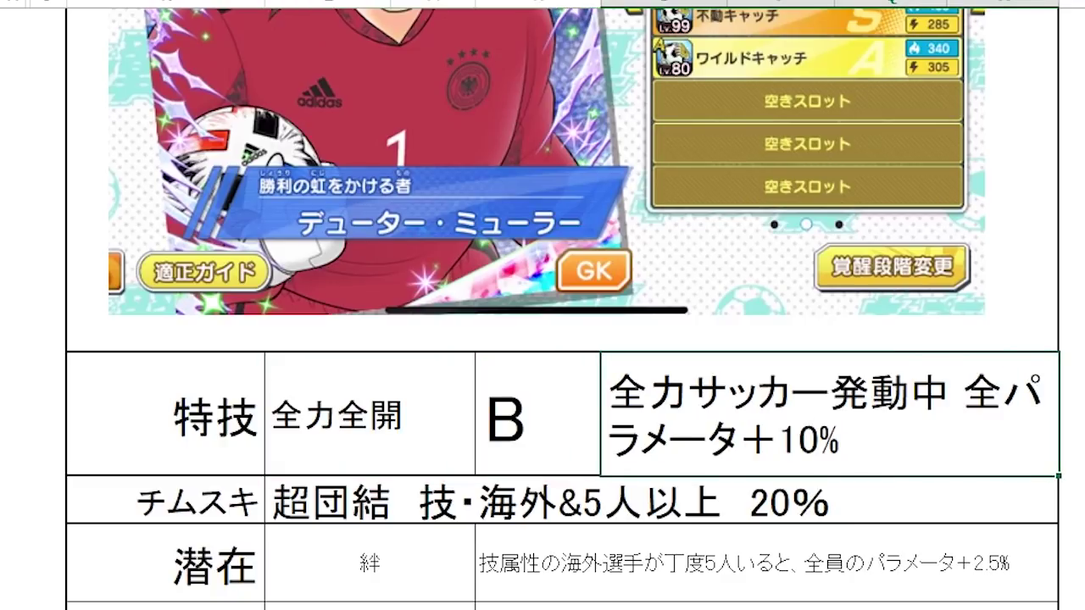
{"action": "left_click", "coordinate": [664, 516]}
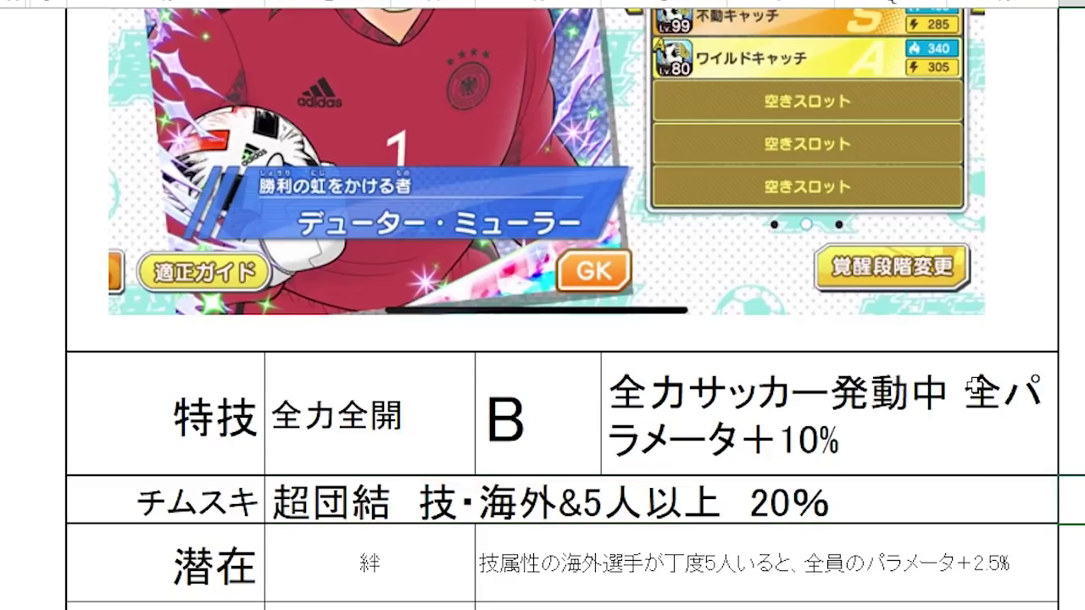
Step: Read through the 潜在 entries 絆, パラメータダウン耐性 and シュートキラー(浮き球以外) on the ミューラー sheet
{"action": "scroll", "coordinate": [768, 382], "scroll_direction": "down", "scroll_amount": 2}
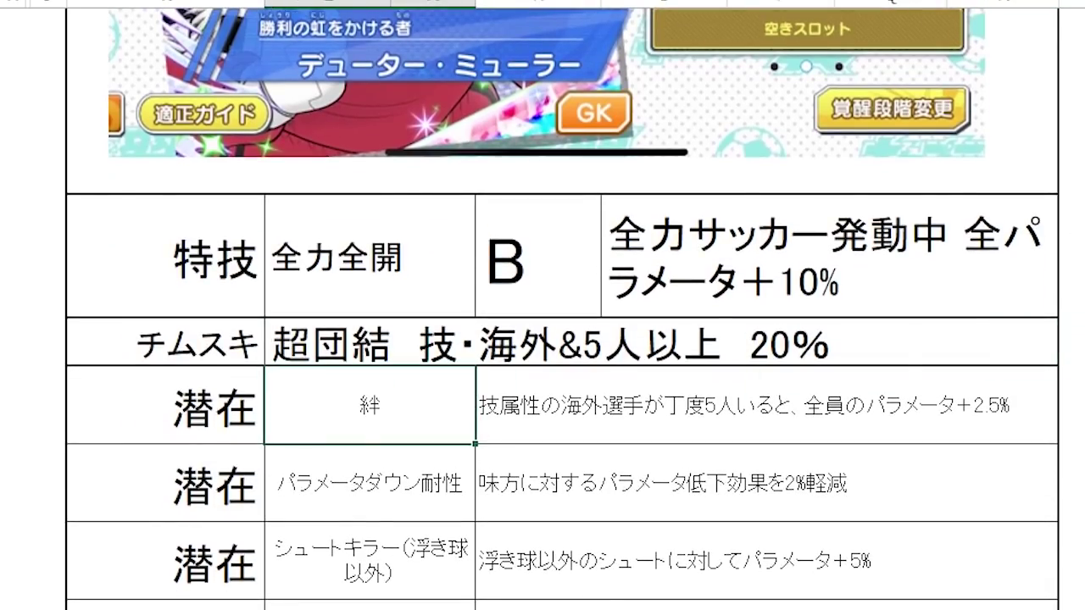
{"action": "left_click", "coordinate": [886, 395]}
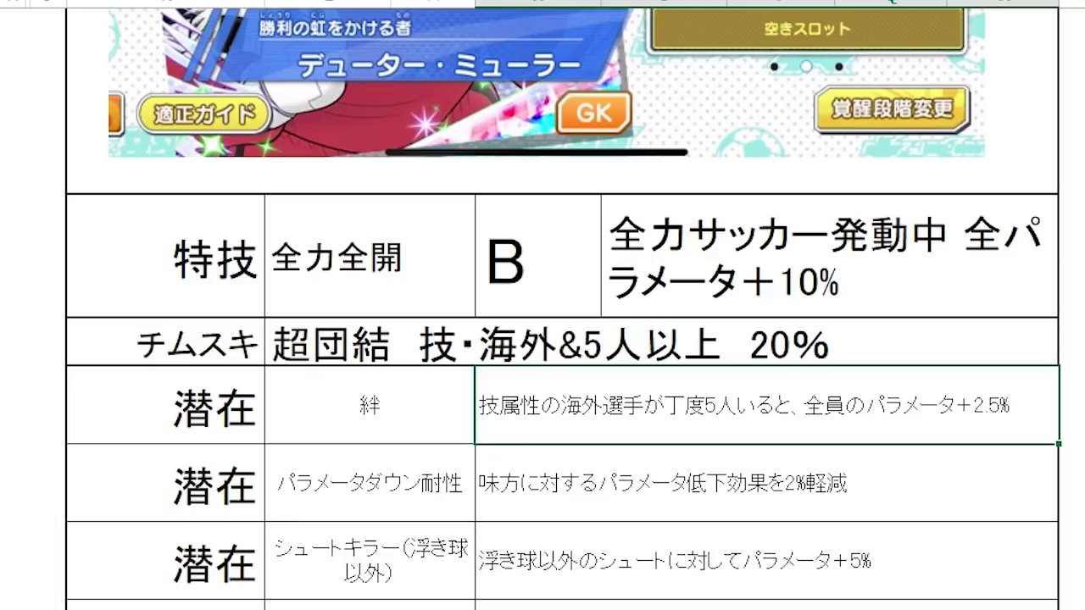
{"action": "left_click", "coordinate": [447, 502]}
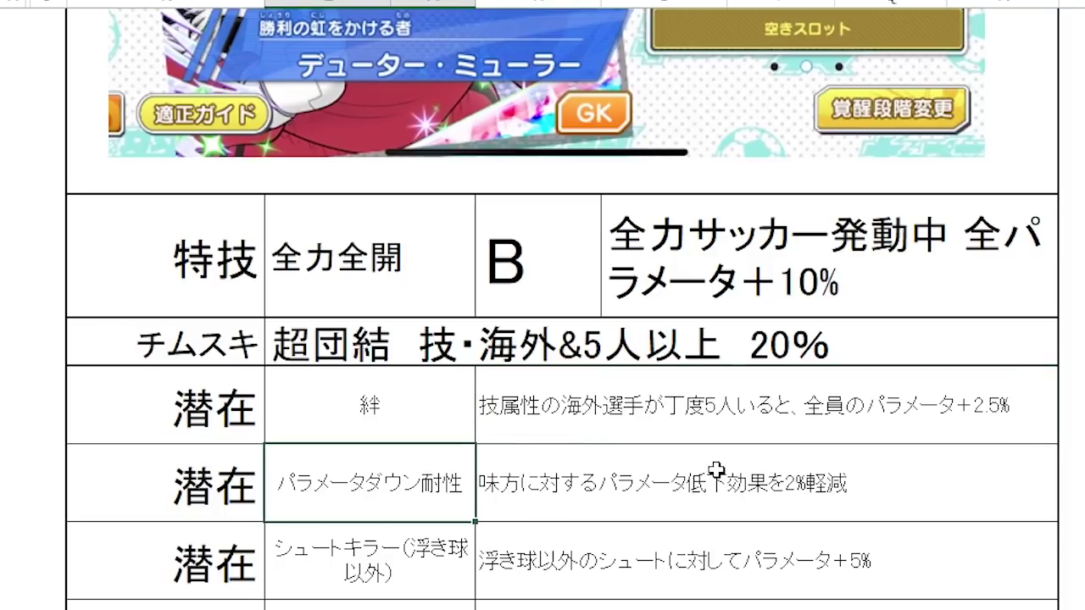
{"action": "left_click", "coordinate": [993, 479]}
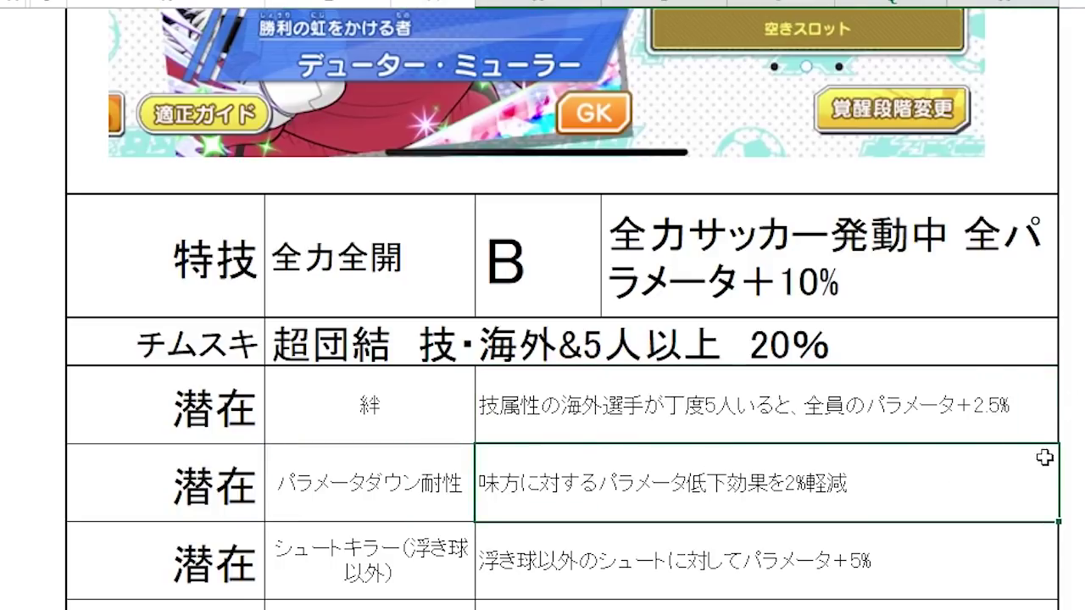
{"action": "left_click", "coordinate": [400, 577]}
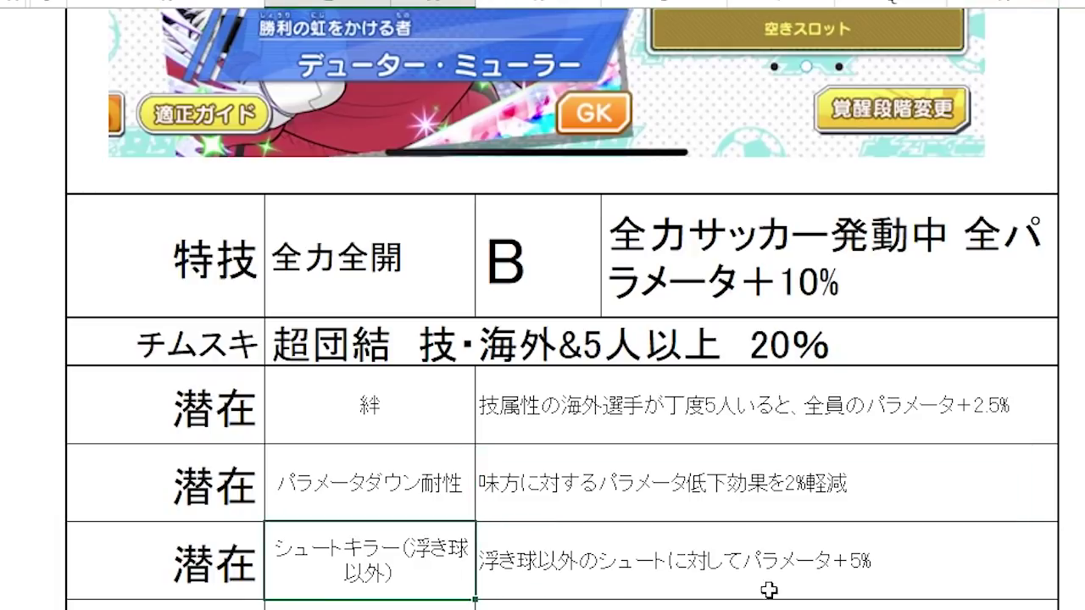